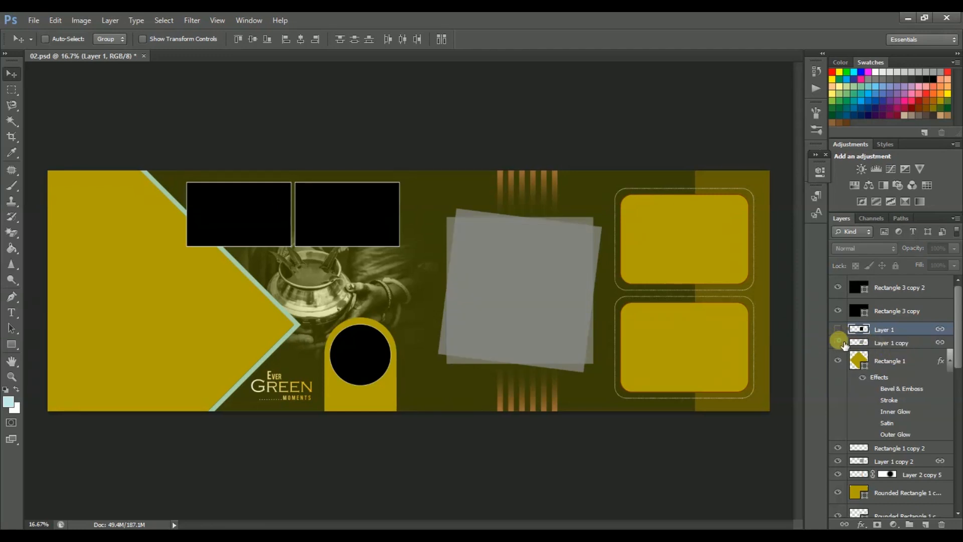
Hide the tilted translucent square on Layer 1 copy, then delete Layer 1 together with Layer 1 copy.
{"action": "left_click", "coordinate": [838, 342]}
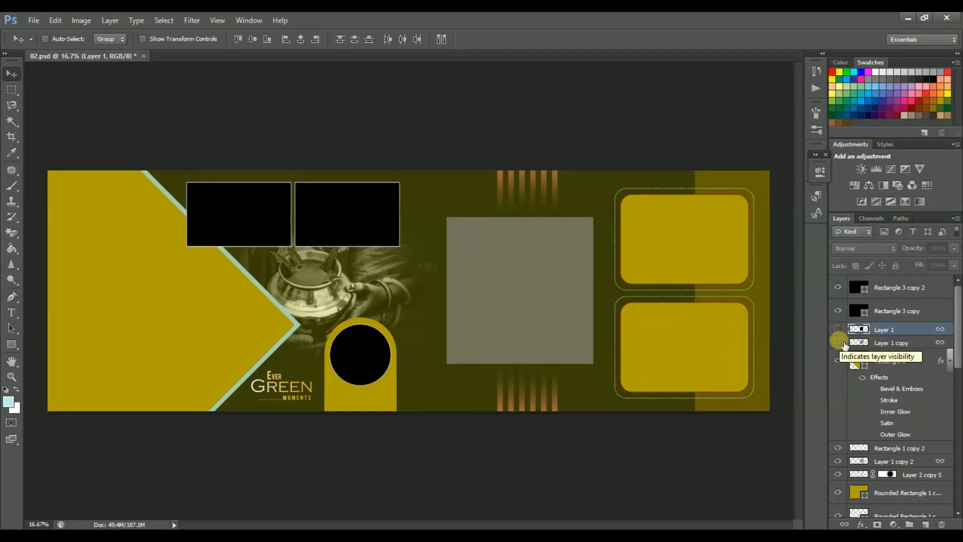
{"action": "left_click", "coordinate": [911, 344], "text": "shift"}
{"action": "key", "text": "Delete"}
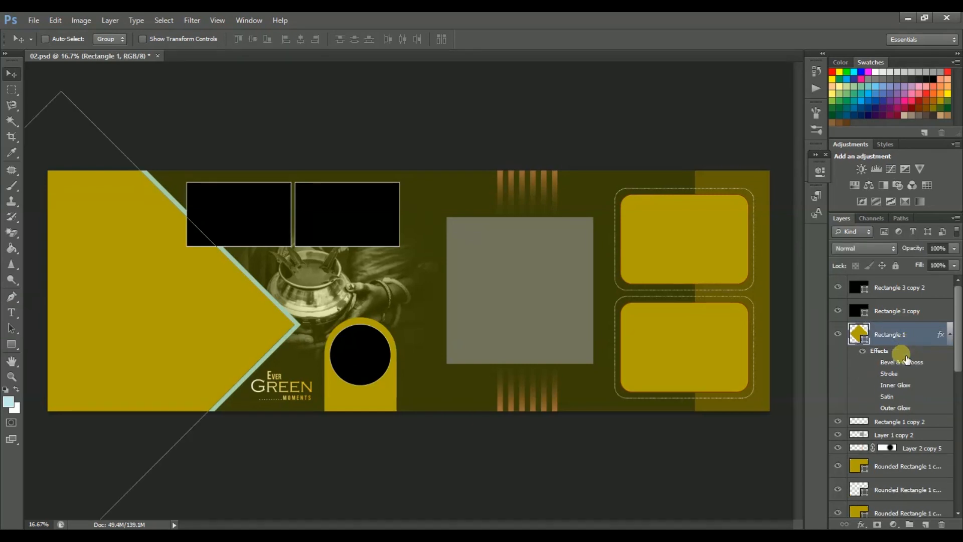
Identify the layer holding the remaining translucent grey square by toggling layer visibility, and delete Layer 1 copy 2.
{"action": "scroll", "coordinate": [908, 351], "scroll_direction": "down", "scroll_amount": 1}
{"action": "left_click", "coordinate": [840, 398]}
{"action": "left_click", "coordinate": [839, 397]}
{"action": "left_click", "coordinate": [837, 411]}
{"action": "left_click", "coordinate": [837, 411]}
{"action": "left_click", "coordinate": [902, 411]}
{"action": "key", "text": "Delete"}
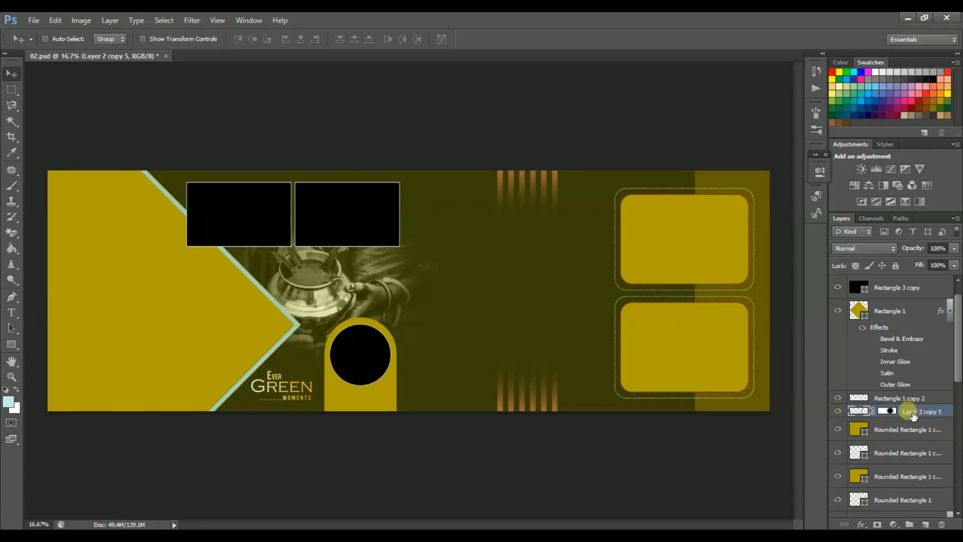
Check what Layer 2 copy 5 contains by toggling its visibility, and delete this layer of vertical stripes.
{"action": "left_click", "coordinate": [837, 411]}
{"action": "left_click", "coordinate": [837, 411]}
{"action": "key", "text": "Delete"}
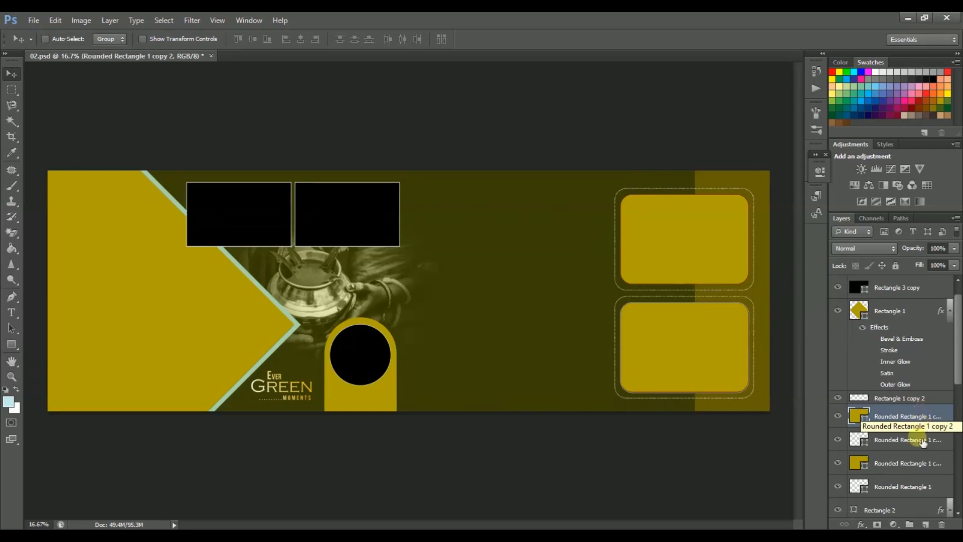
Delete the lower yellow rounded rectangle together with its thin outline frame.
{"action": "left_click", "coordinate": [837, 439]}
{"action": "left_click", "coordinate": [837, 439]}
{"action": "left_click", "coordinate": [895, 441]}
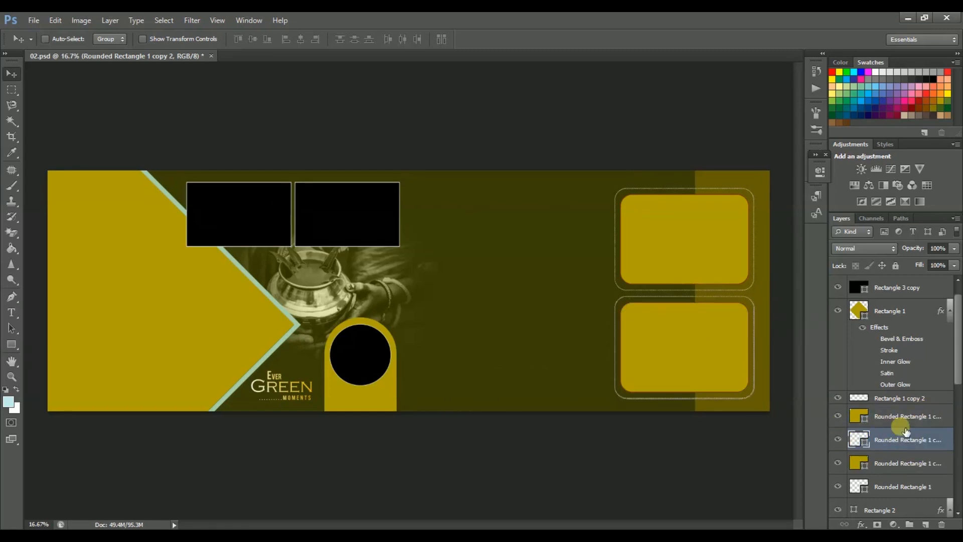
{"action": "left_click", "coordinate": [903, 417], "text": "shift"}
{"action": "key", "text": "Delete"}
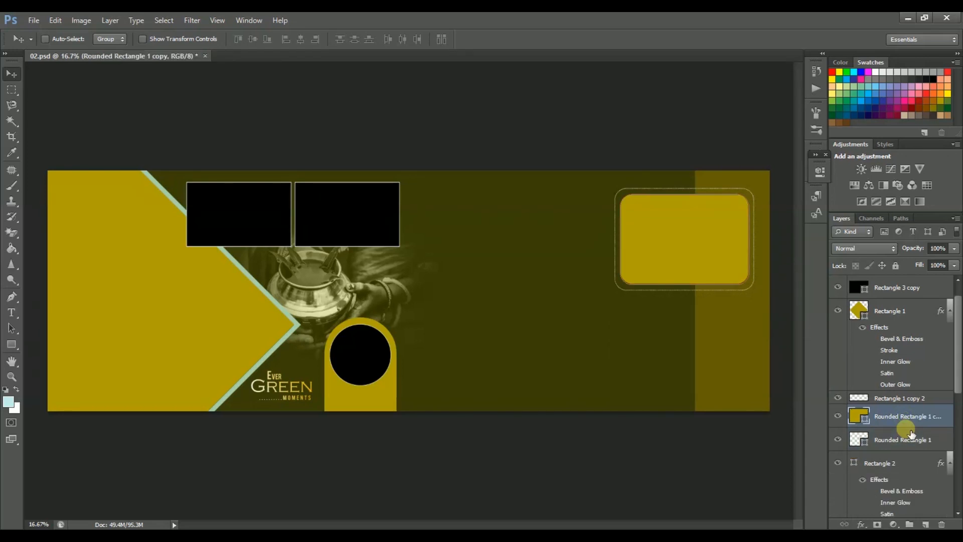
Move the remaining rounded rectangle and its frame slightly upward, and shift the Rectangle 2 band toward the right edge of the spread.
{"action": "left_click", "coordinate": [910, 446], "text": "shift"}
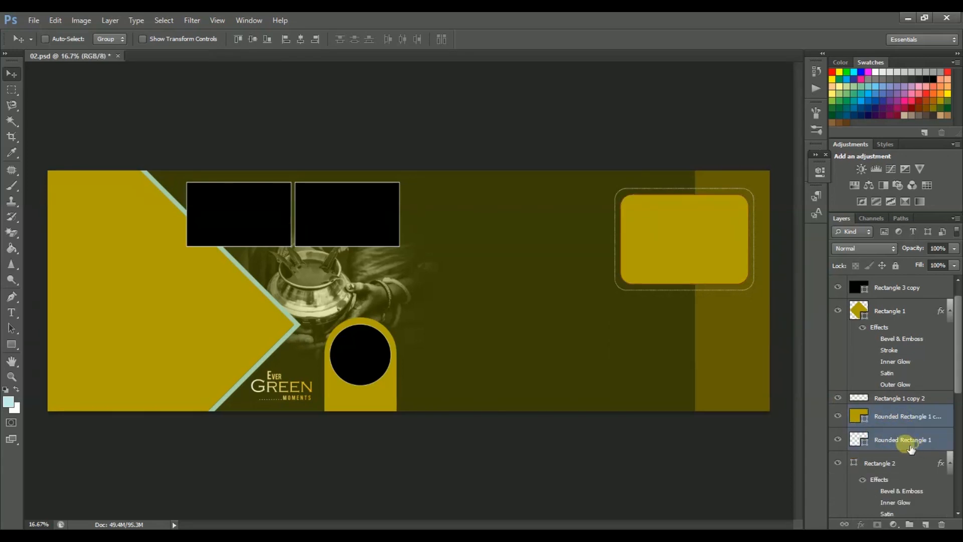
{"action": "left_click_drag", "start_coordinate": [699, 258], "coordinate": [699, 246]}
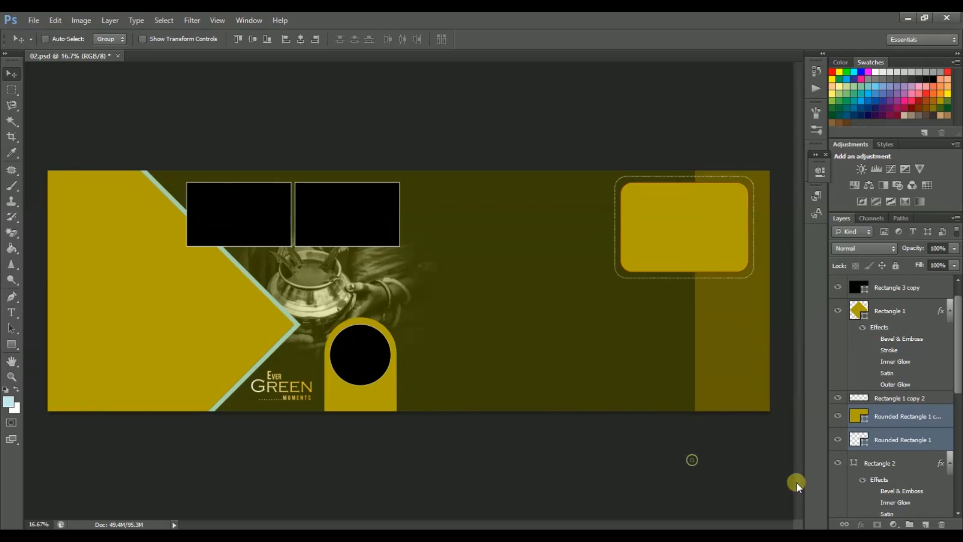
{"action": "scroll", "coordinate": [838, 453], "scroll_direction": "down", "scroll_amount": 5}
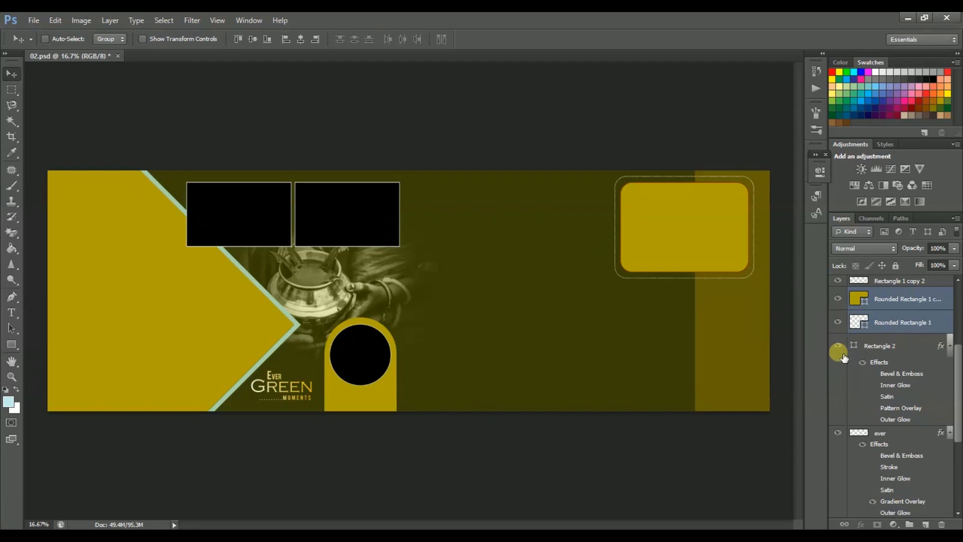
{"action": "left_click", "coordinate": [837, 346]}
{"action": "left_click", "coordinate": [838, 346]}
{"action": "left_click", "coordinate": [876, 346]}
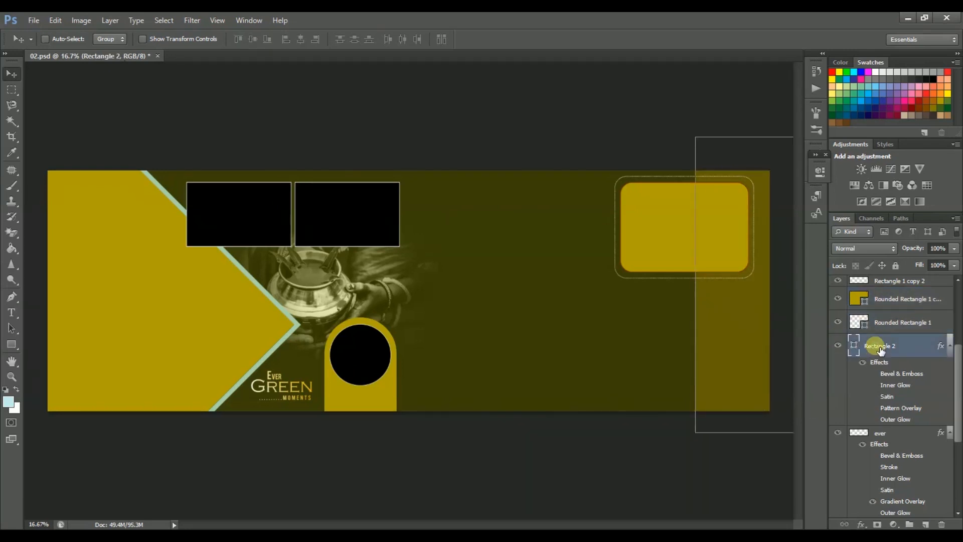
{"action": "left_click_drag", "start_coordinate": [741, 339], "coordinate": [751, 341]}
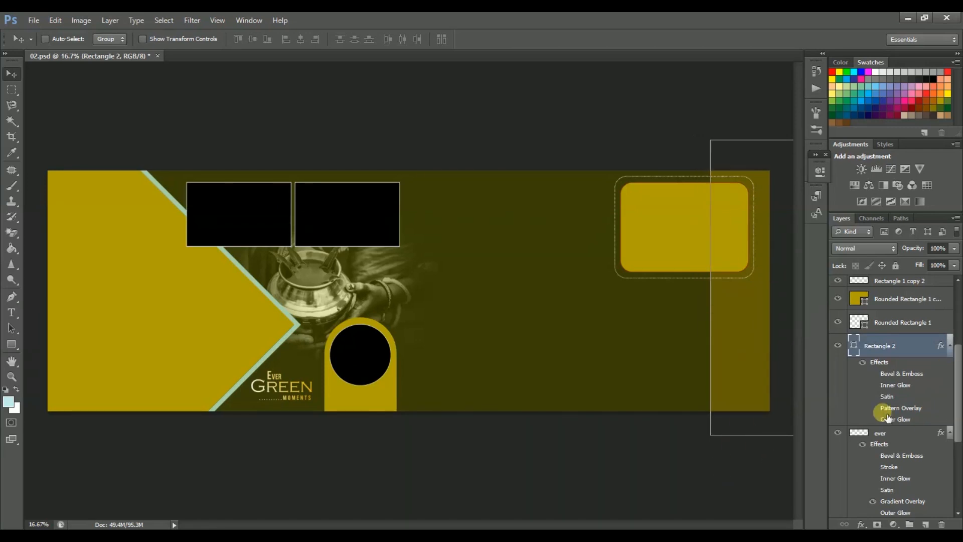
Delete the black circle Ellipse 1, the arched shape Rectangle 1 copy behind it, and the masked photo on Layer 2.
{"action": "scroll", "coordinate": [886, 412], "scroll_direction": "down", "scroll_amount": 2}
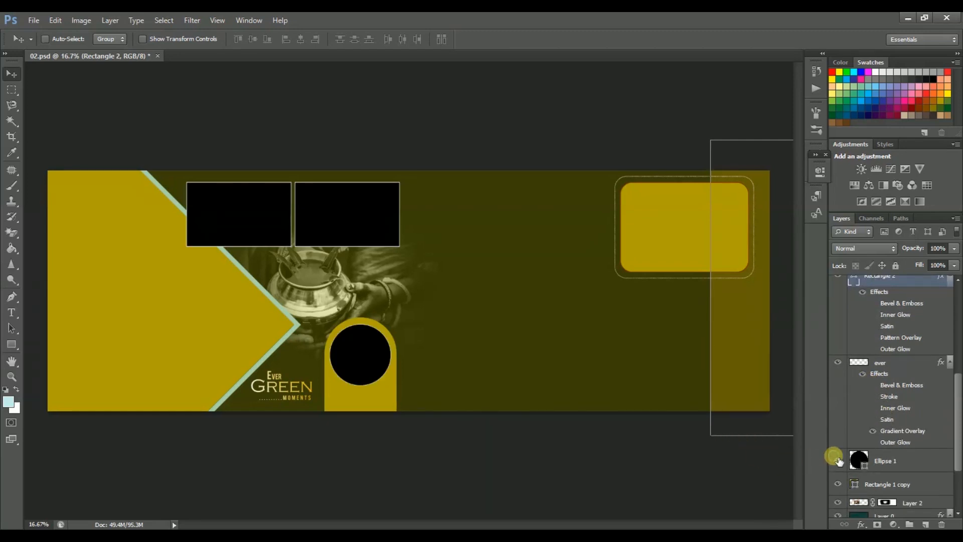
{"action": "scroll", "coordinate": [903, 458], "scroll_direction": "down", "scroll_amount": 1}
{"action": "left_click", "coordinate": [839, 436]}
{"action": "left_click", "coordinate": [838, 436]}
{"action": "left_click", "coordinate": [905, 415]}
{"action": "left_click", "coordinate": [915, 439], "text": "shift"}
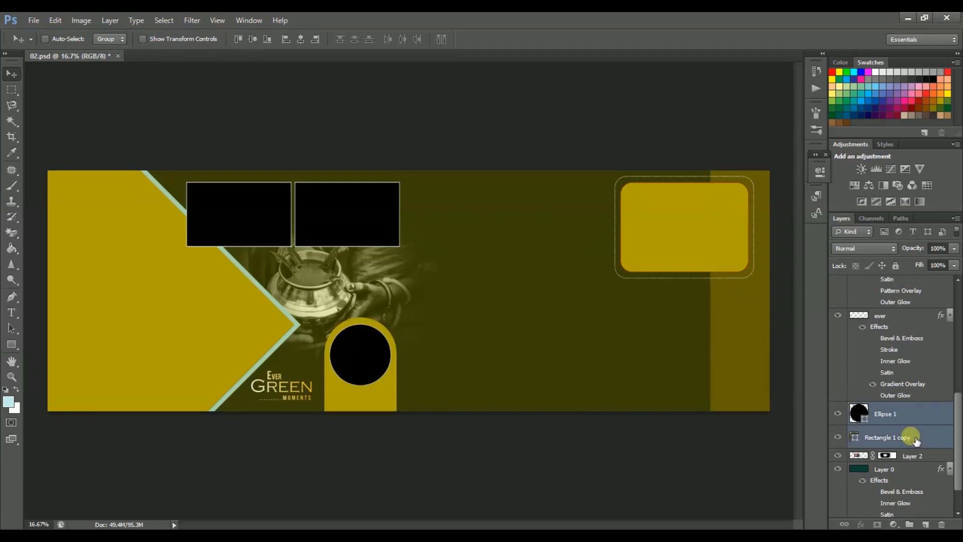
{"action": "key", "text": "Delete"}
{"action": "key", "text": "Delete"}
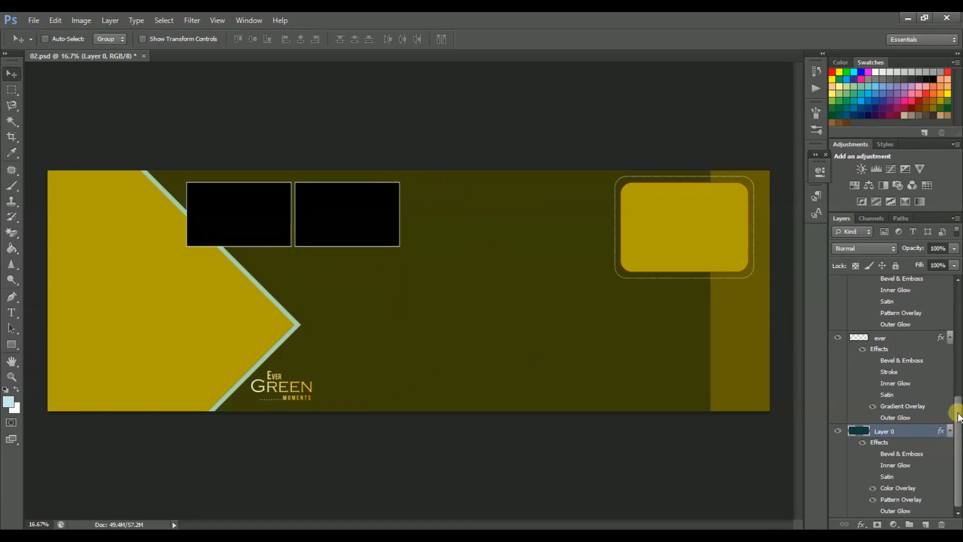
Delete the second black rectangle, Rectangle 3 copy, leaving the one nearest the yellow diamond.
{"action": "left_click_drag", "start_coordinate": [958, 401], "coordinate": [958, 296]}
{"action": "left_click", "coordinate": [897, 305]}
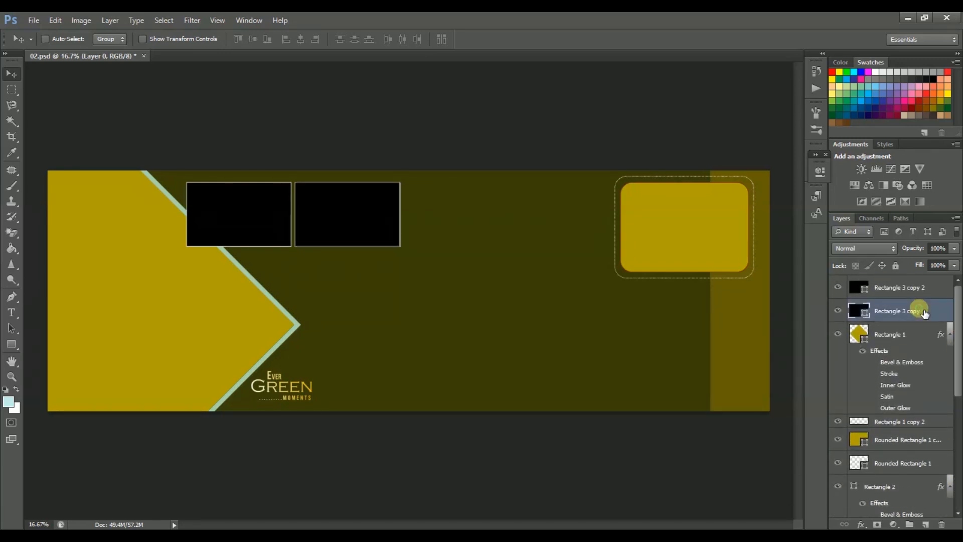
{"action": "key", "text": "Delete"}
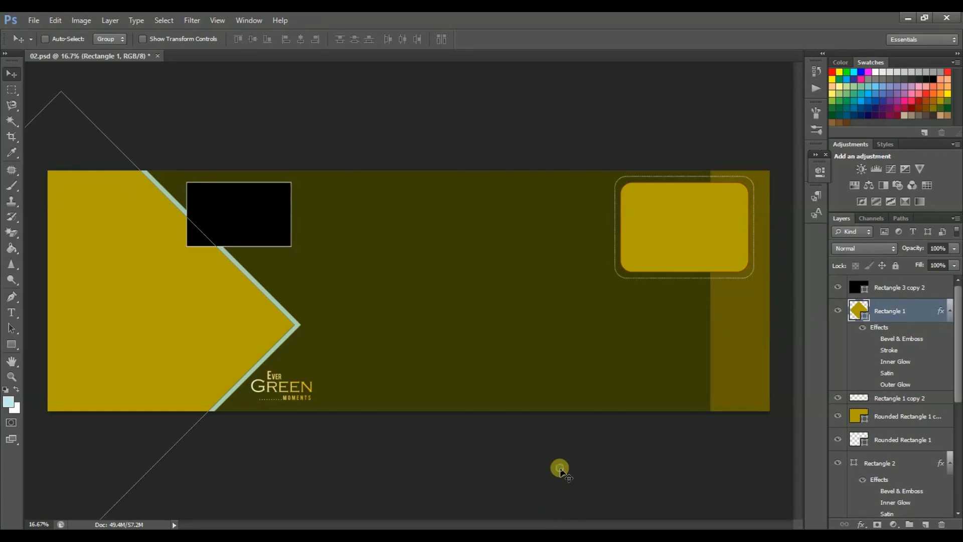
Open the sacredshaadi_2, the_kolkata_mirror, tolly_world_and_fresh_faces and twc2014india photos from the Pictures folder.
{"action": "key", "text": "ctrl+o"}
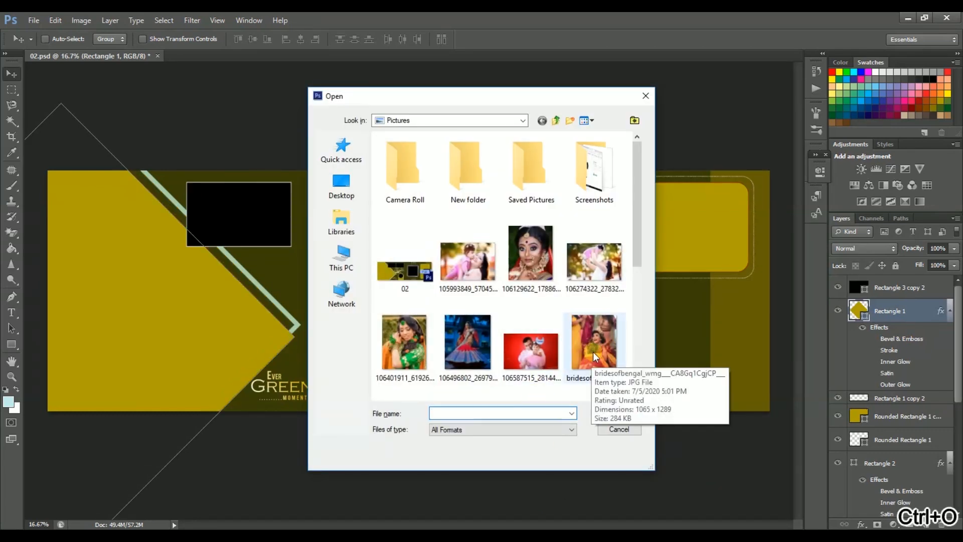
{"action": "scroll", "coordinate": [593, 351], "scroll_direction": "down", "scroll_amount": 5}
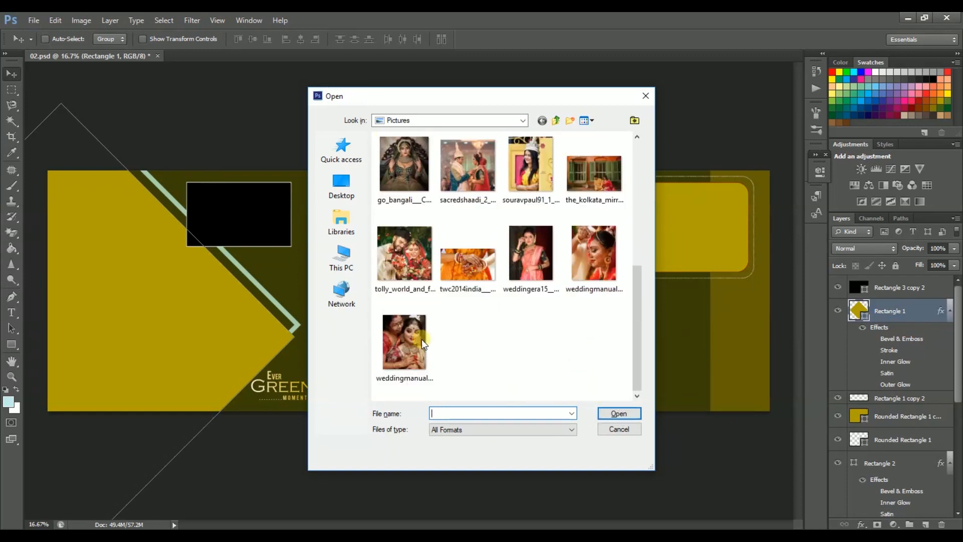
{"action": "left_click", "coordinate": [423, 260]}
{"action": "left_click", "coordinate": [491, 298], "text": "ctrl"}
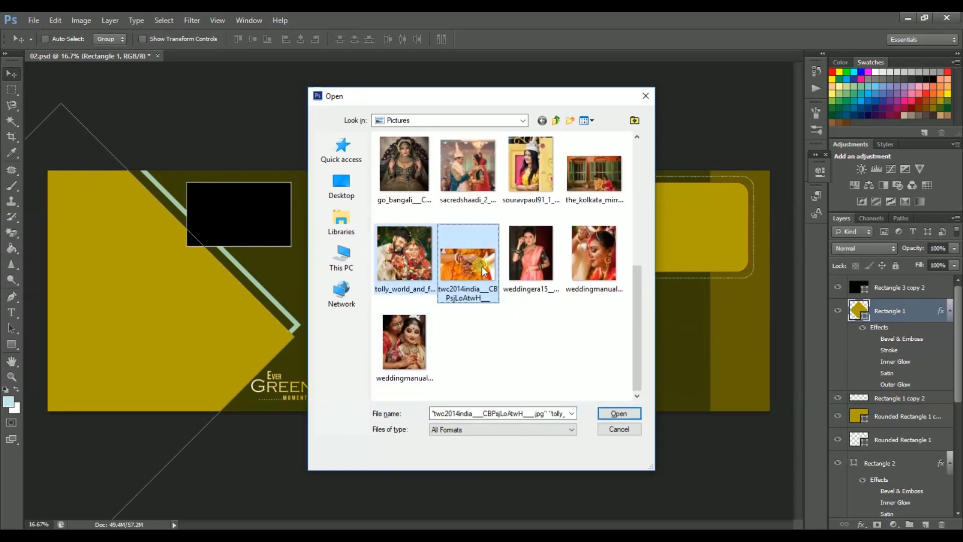
{"action": "scroll", "coordinate": [533, 355], "scroll_direction": "up", "scroll_amount": 3}
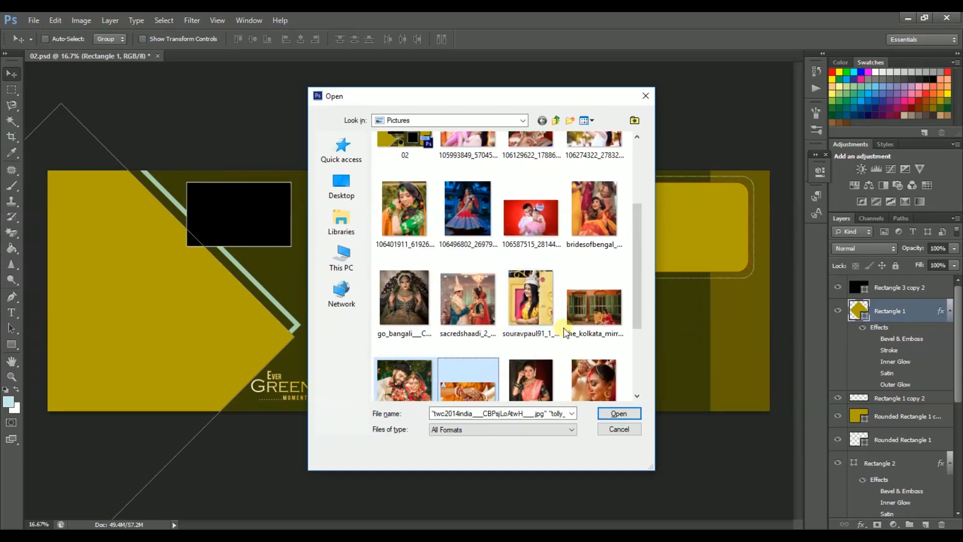
{"action": "left_click", "coordinate": [574, 307], "text": "ctrl"}
{"action": "left_click", "coordinate": [455, 309], "text": "ctrl"}
{"action": "key", "text": "Return"}
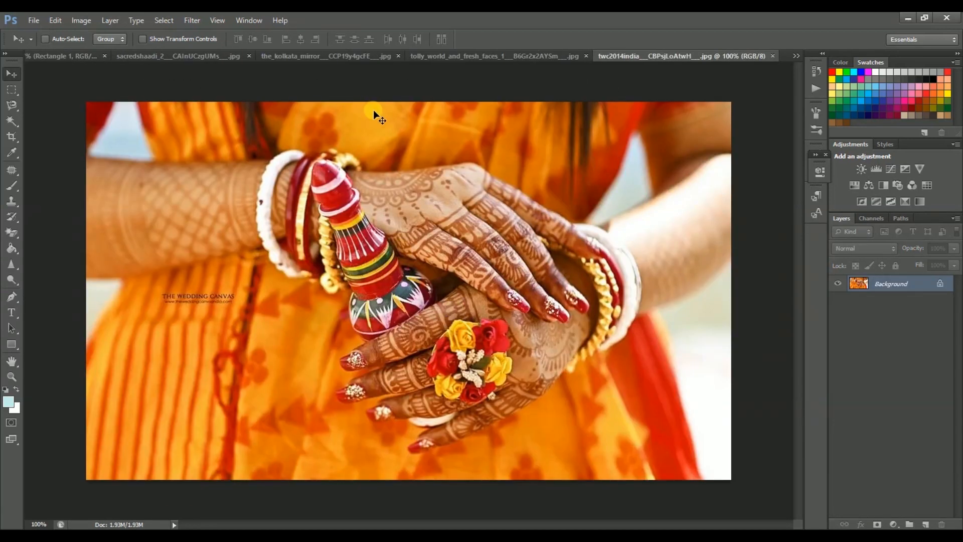
Unlock the background of the tolly_world_and_fresh_faces couple photo and brighten it with Curves, mapping input 116 to output 134.
{"action": "left_click", "coordinate": [493, 55]}
{"action": "double_click", "coordinate": [928, 292]}
{"action": "key", "text": "Return"}
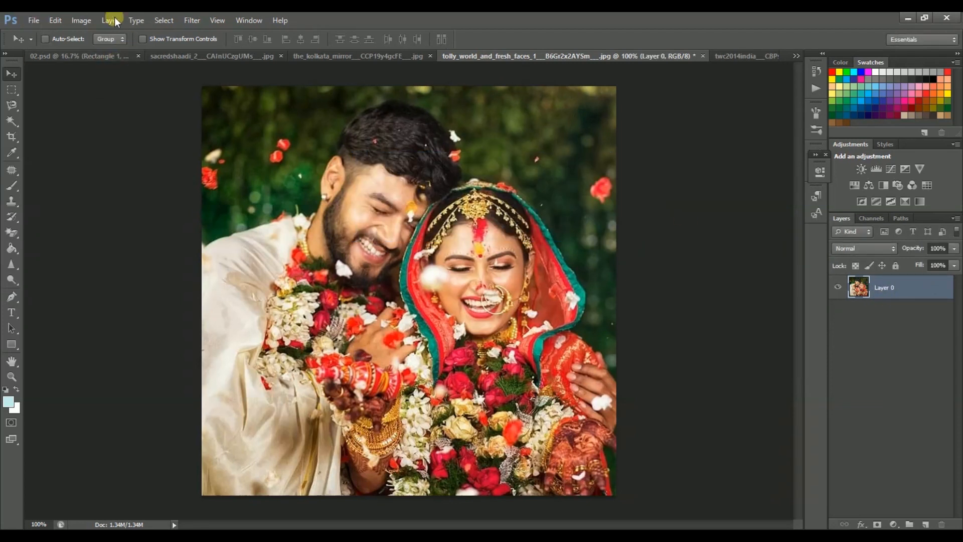
{"action": "left_click", "coordinate": [90, 20]}
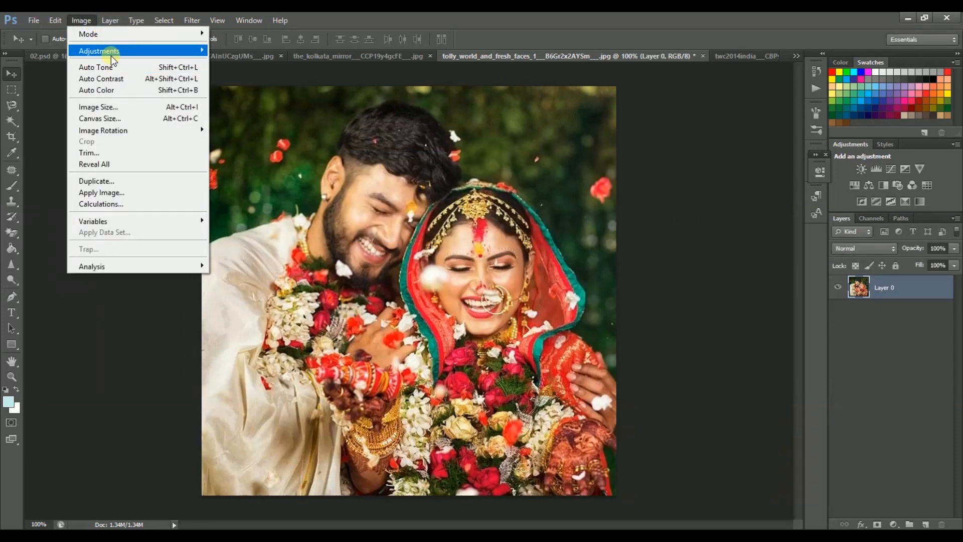
{"action": "mouse_move", "coordinate": [111, 52]}
{"action": "left_click", "coordinate": [231, 73]}
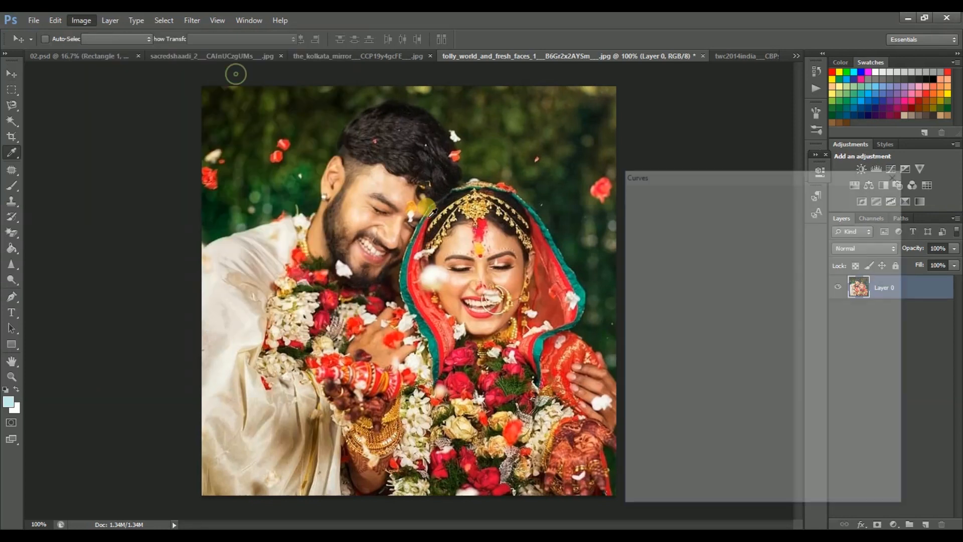
{"action": "left_click_drag", "start_coordinate": [742, 295], "coordinate": [740, 297]}
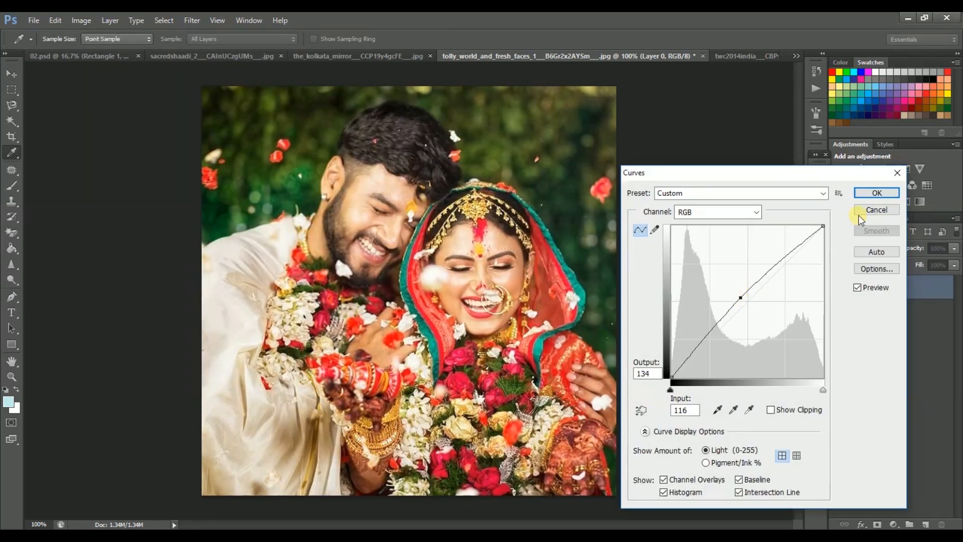
{"action": "left_click", "coordinate": [878, 196]}
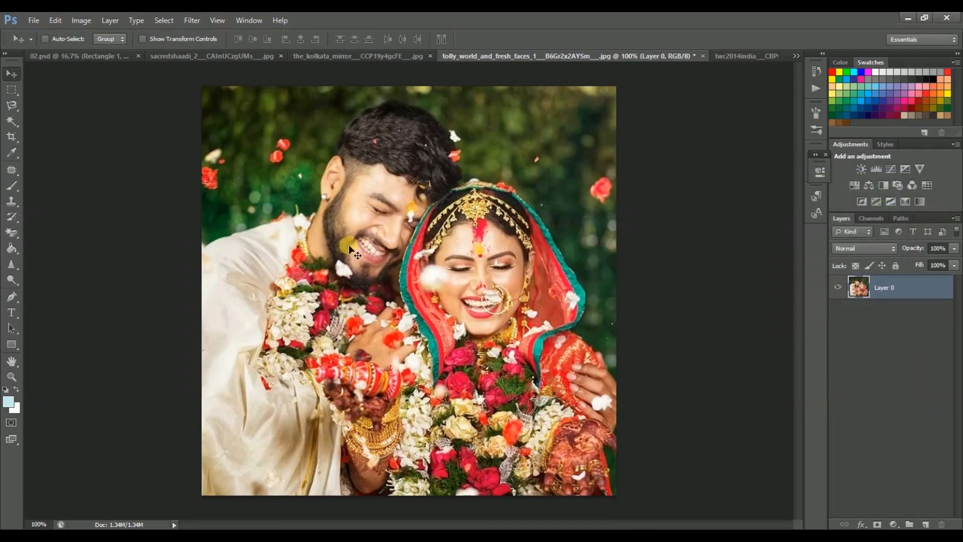
Bring the couple photo into 02.psd and enlarge it to about 383% width and 440% height.
{"action": "left_click_drag", "start_coordinate": [370, 236], "coordinate": [187, 326]}
{"action": "key", "text": "ctrl+t"}
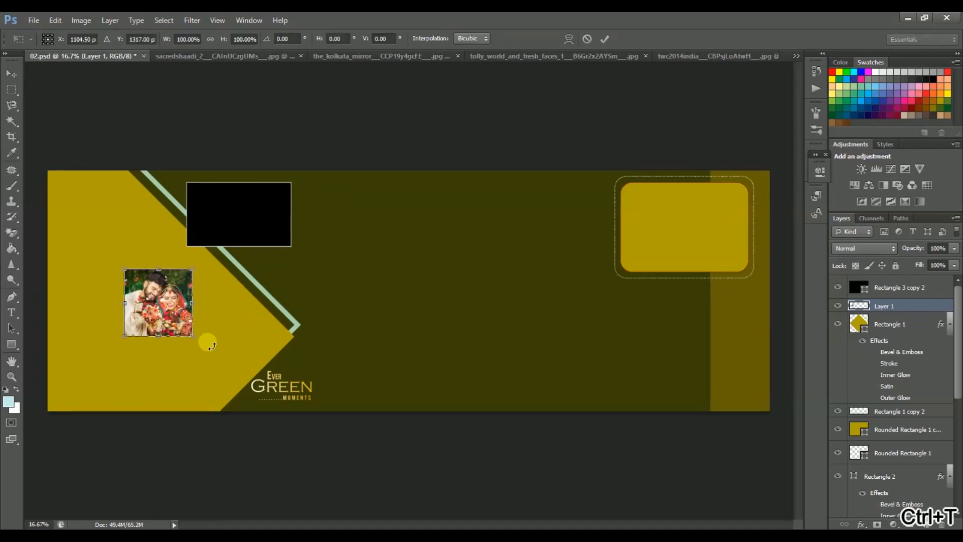
{"action": "left_click_drag", "start_coordinate": [200, 272], "coordinate": [390, 59]}
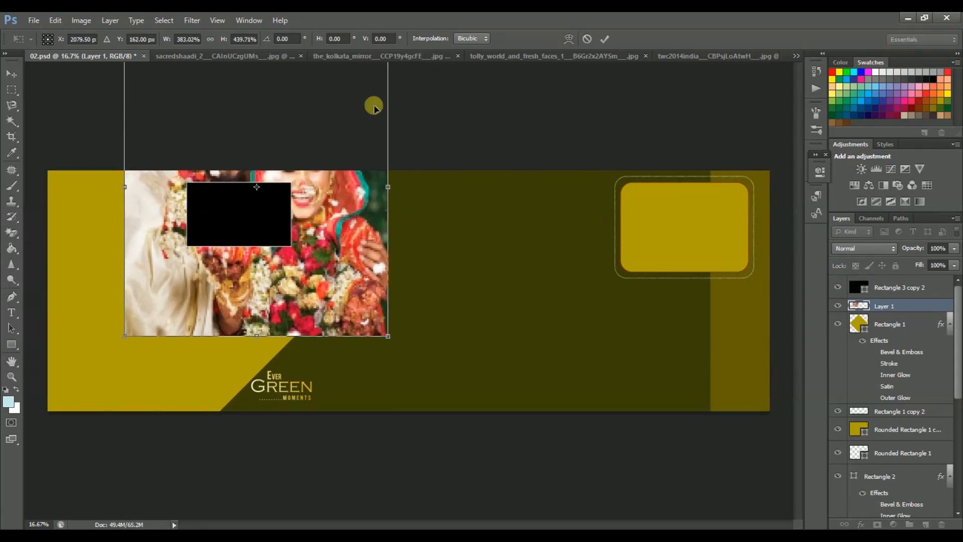
{"action": "double_click", "coordinate": [329, 287]}
Move the couple photo to the middle of the spread and realign the yellow diamond, Rectangle 1, with its light-blue border.
{"action": "left_click_drag", "start_coordinate": [310, 318], "coordinate": [557, 372]}
{"action": "left_click", "coordinate": [912, 331]}
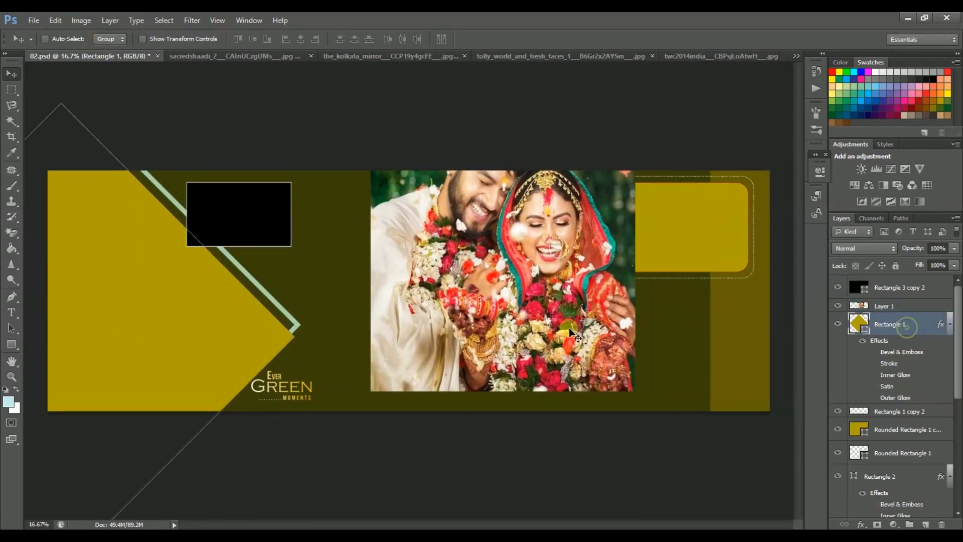
{"action": "left_click_drag", "start_coordinate": [195, 332], "coordinate": [194, 319]}
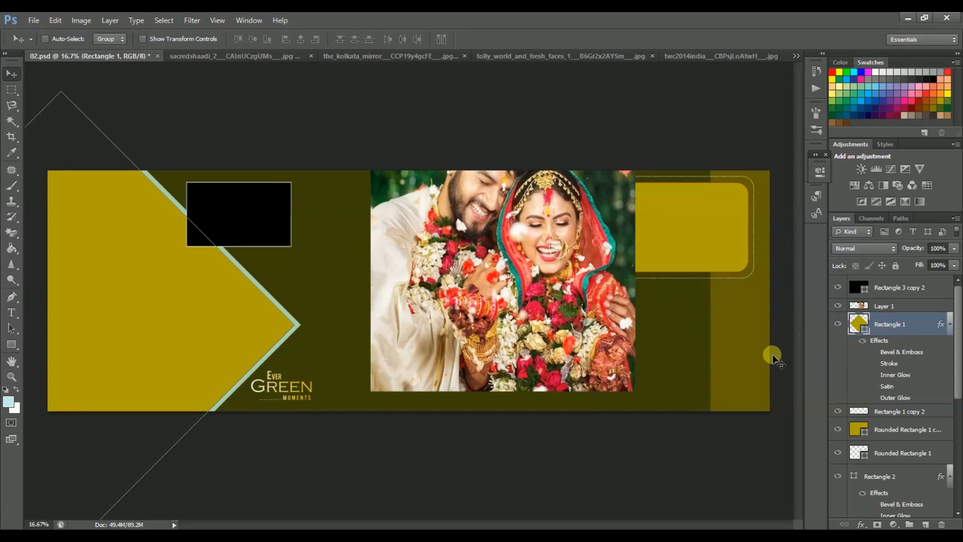
Place the couple photo over the yellow diamond, stretch its width to 112.5%, and lower it until both faces fit on the page.
{"action": "left_click", "coordinate": [892, 305]}
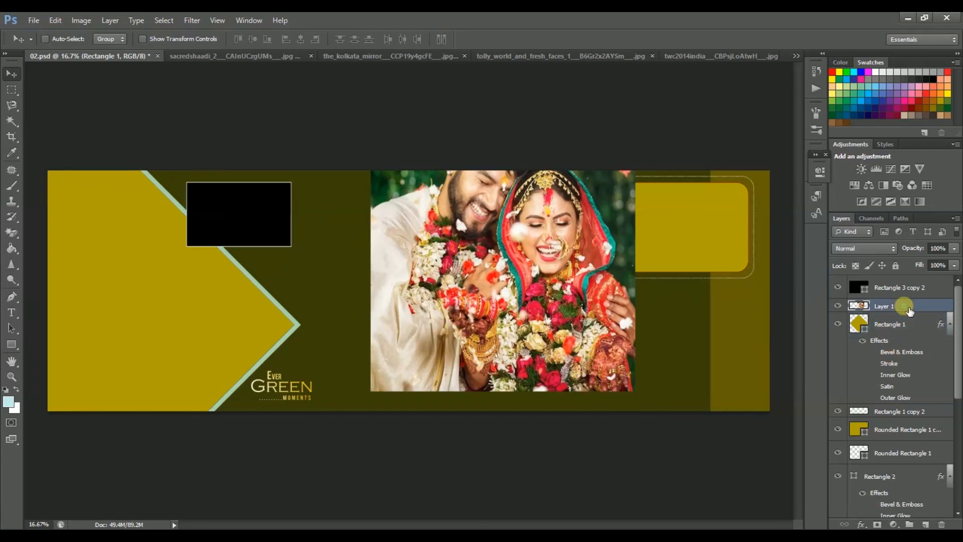
{"action": "left_click_drag", "start_coordinate": [551, 284], "coordinate": [215, 303]}
{"action": "key", "text": "ctrl+t"}
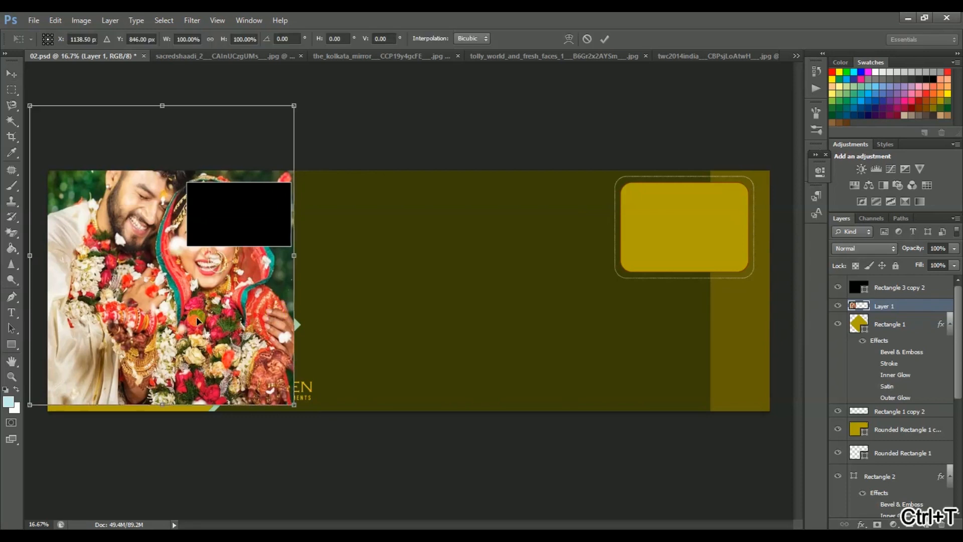
{"action": "left_click_drag", "start_coordinate": [31, 257], "coordinate": [4, 258]}
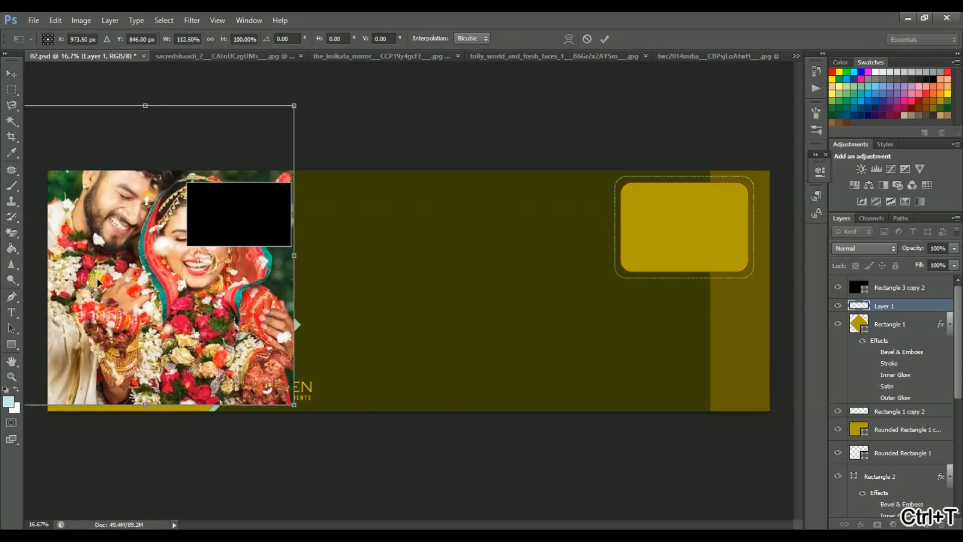
{"action": "left_click_drag", "start_coordinate": [231, 257], "coordinate": [230, 313]}
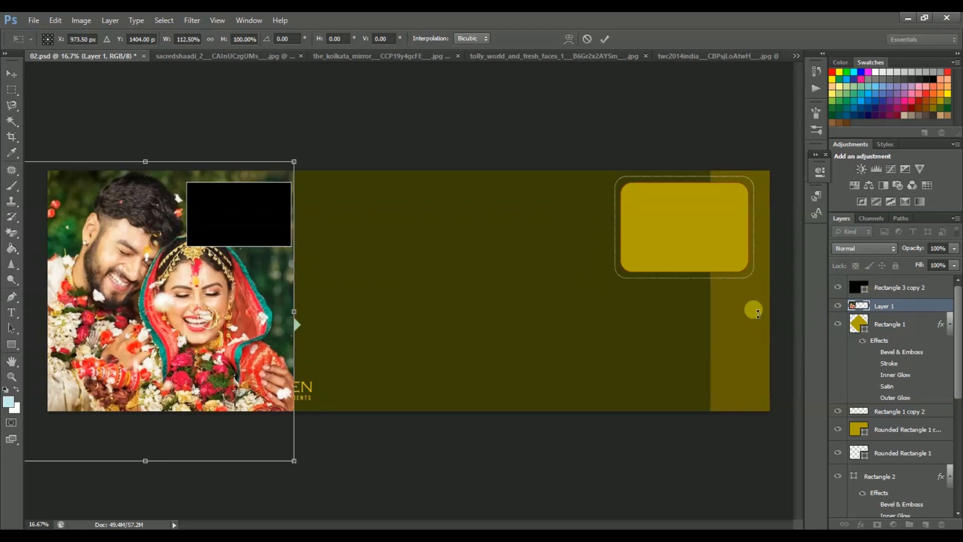
{"action": "key", "text": "Return"}
Clip the couple photo, Layer 1, to the diamond Rectangle 1 and delete the black rectangle, Rectangle 3 copy 2.
{"action": "right_click", "coordinate": [911, 308]}
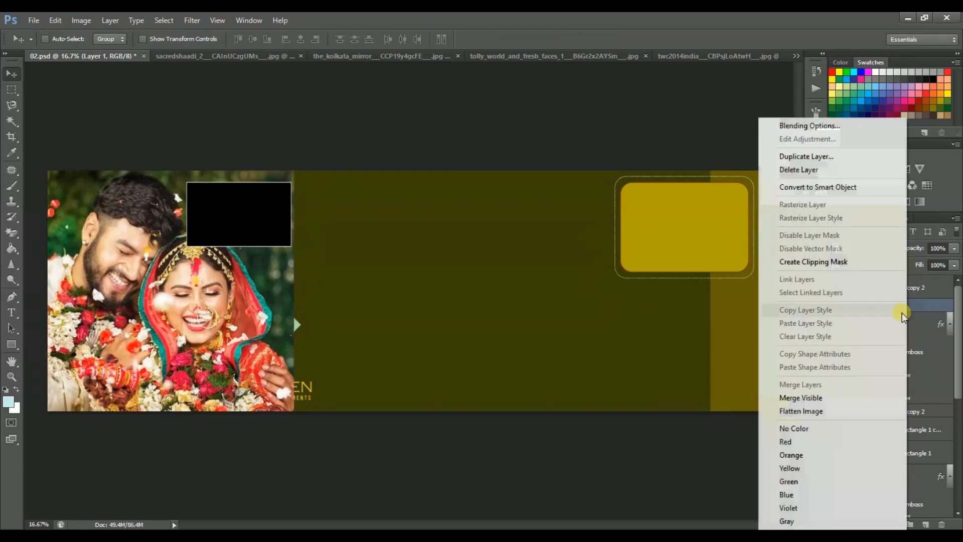
{"action": "left_click", "coordinate": [852, 262]}
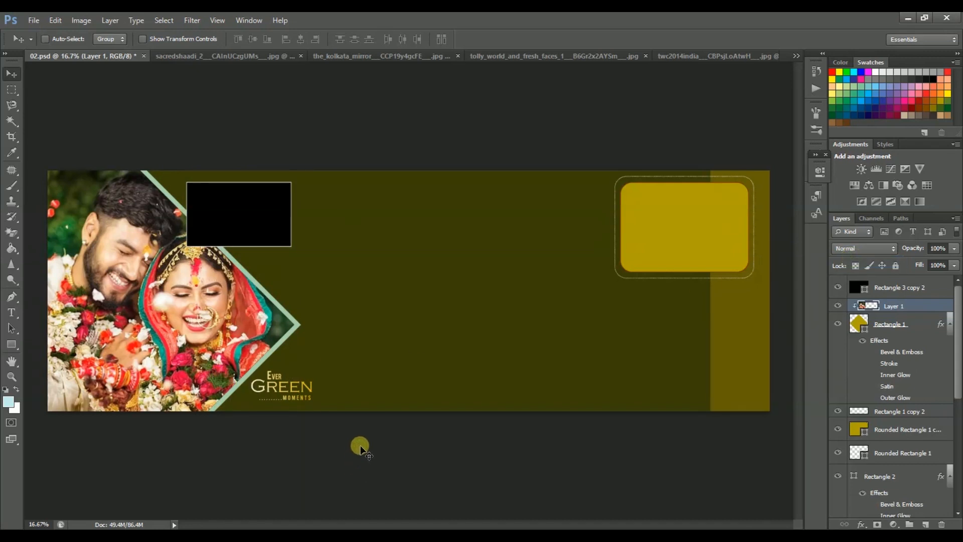
{"action": "left_click", "coordinate": [887, 291]}
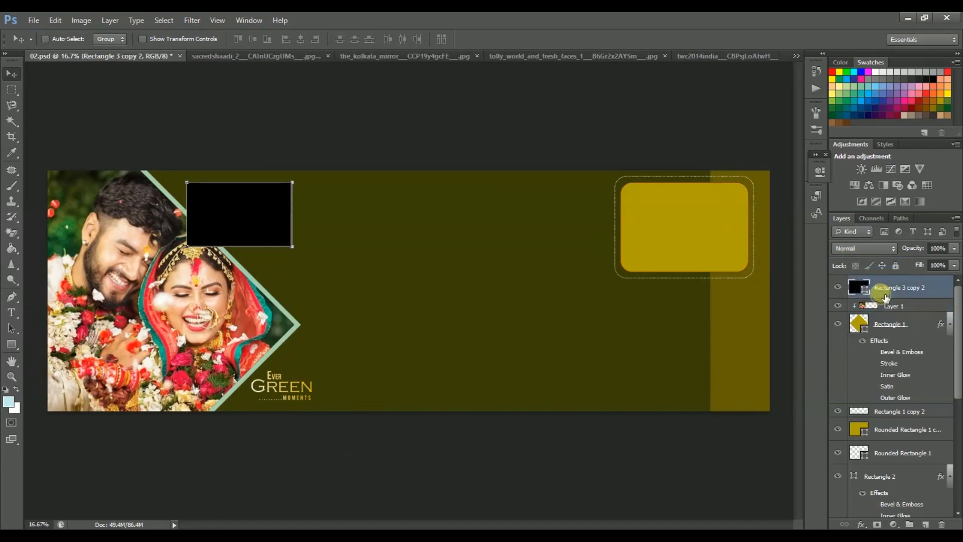
{"action": "left_click_drag", "start_coordinate": [232, 228], "coordinate": [672, 318]}
{"action": "key", "text": "Delete"}
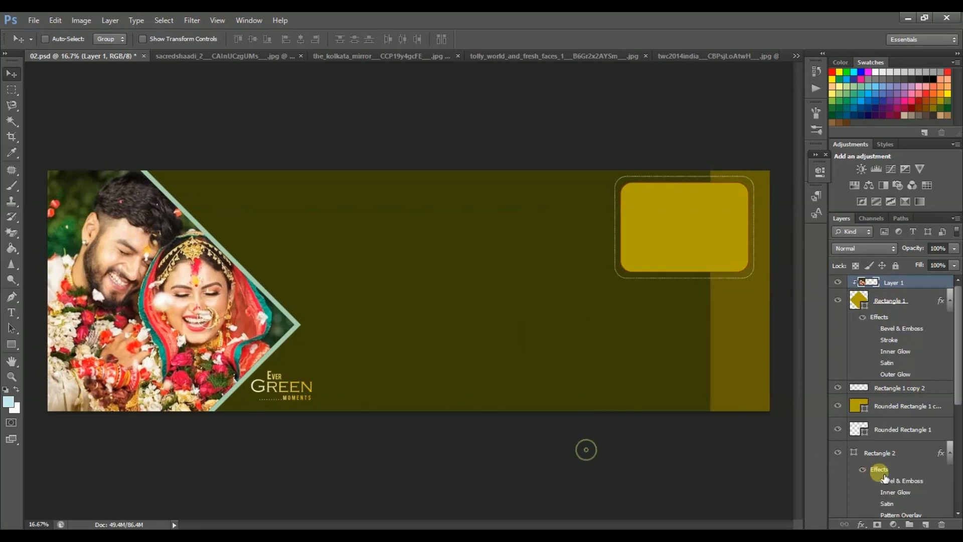
Hide the spread's dark background layer, Layer 0.
{"action": "left_click", "coordinate": [936, 410]}
{"action": "left_click", "coordinate": [837, 406]}
{"action": "left_click", "coordinate": [837, 406]}
{"action": "scroll", "coordinate": [908, 434], "scroll_direction": "down", "scroll_amount": 5}
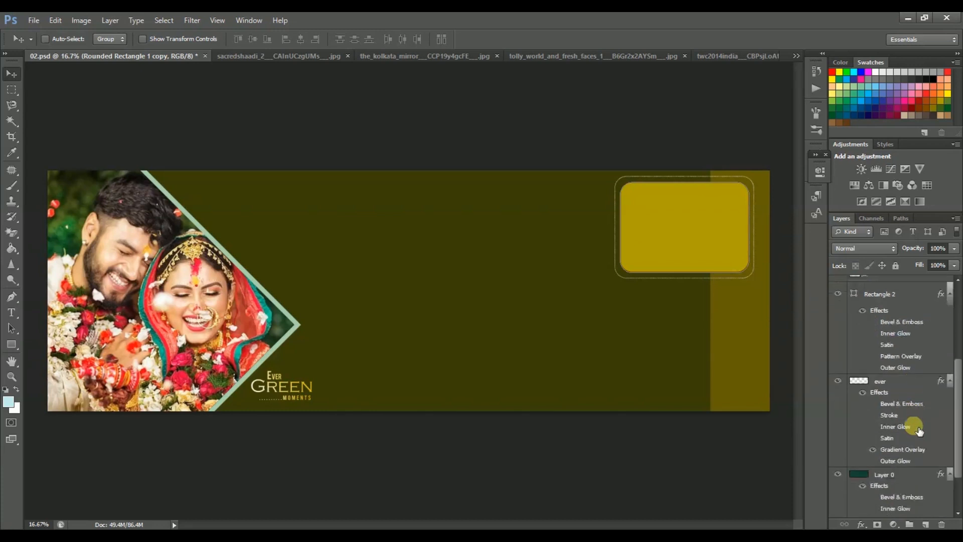
{"action": "left_click", "coordinate": [837, 431]}
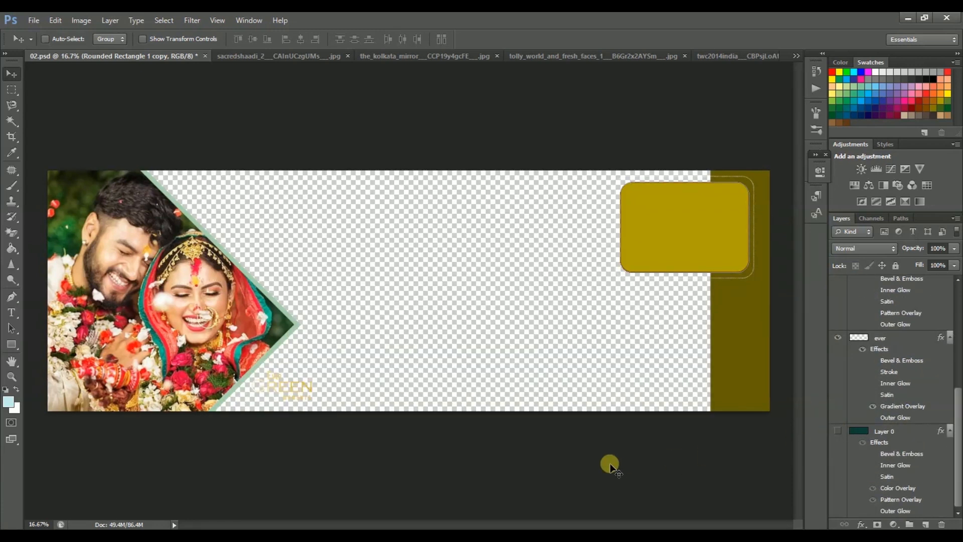
Close the tolly_world_and_fresh_faces photo without saving its changes.
{"action": "key", "text": "ctrl+o"}
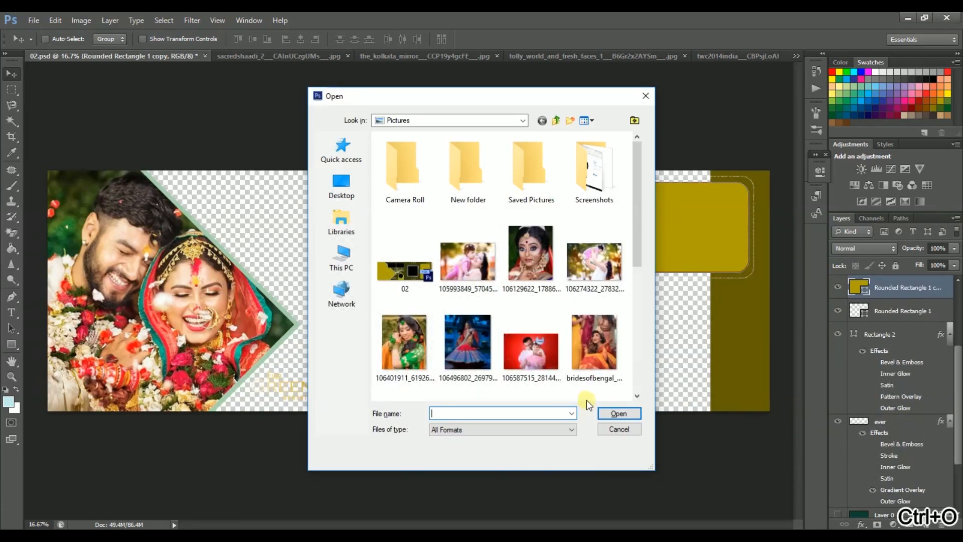
{"action": "left_click", "coordinate": [650, 99]}
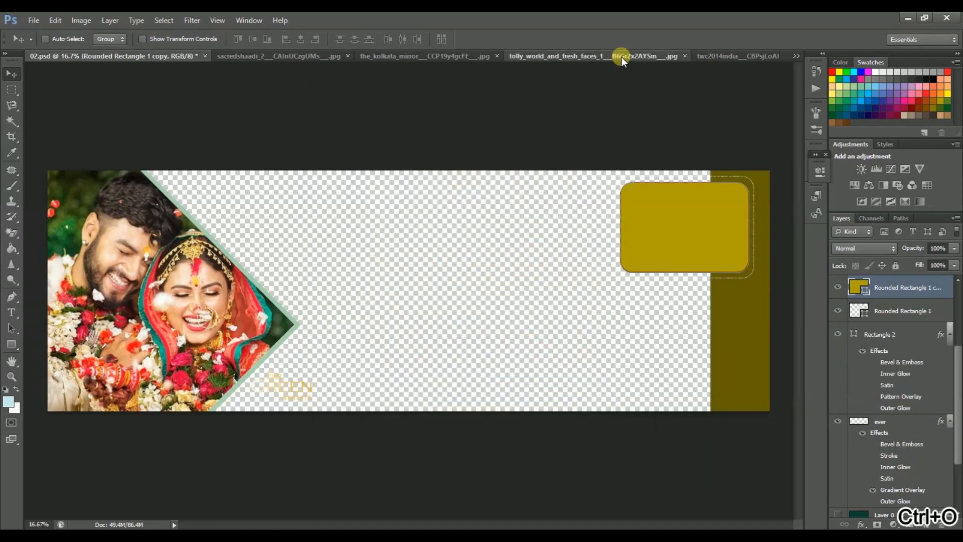
{"action": "left_click", "coordinate": [621, 57]}
{"action": "left_click", "coordinate": [703, 56]}
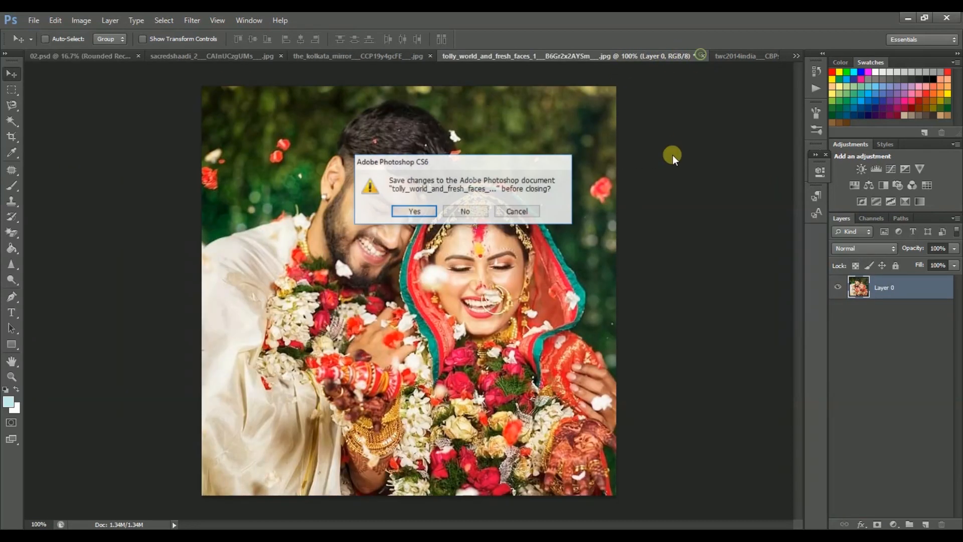
{"action": "left_click", "coordinate": [465, 210]}
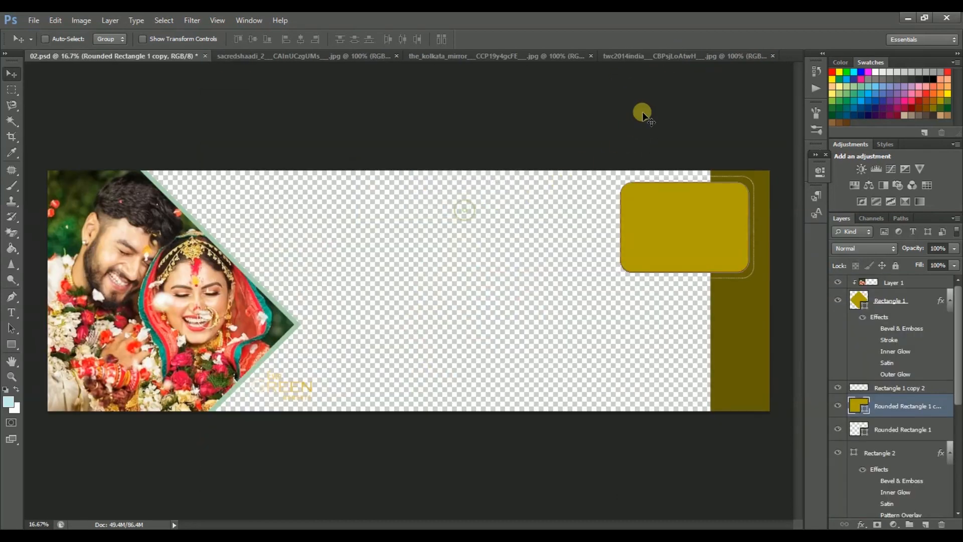
Switch to the the_kolkata_mirror photo and convert its locked background to a normal layer with the default settings.
{"action": "left_click", "coordinate": [679, 55]}
{"action": "left_click", "coordinate": [552, 55]}
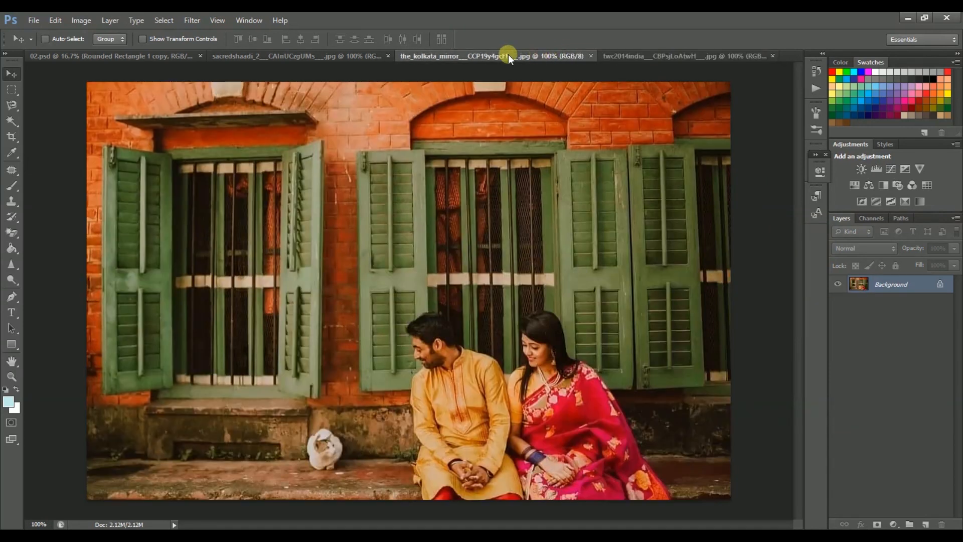
{"action": "double_click", "coordinate": [897, 288]}
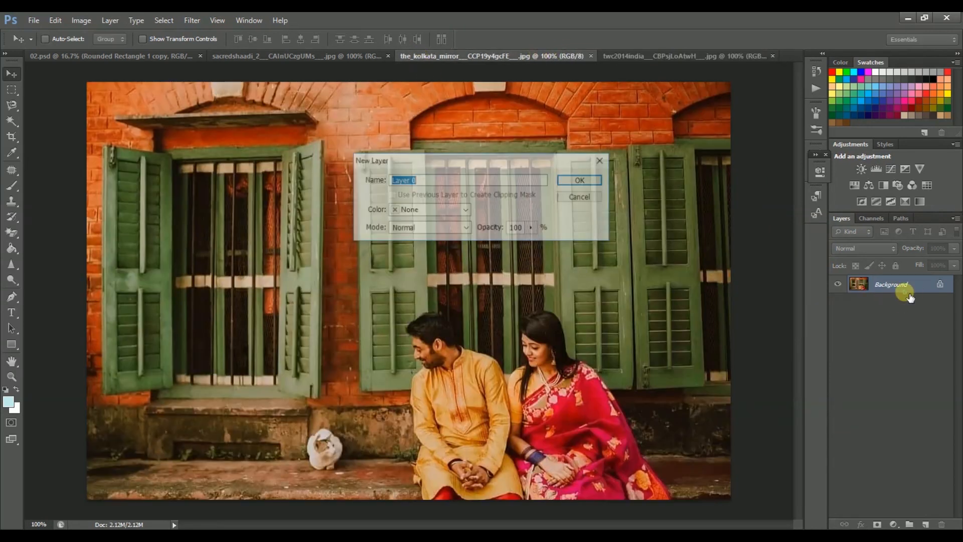
{"action": "key", "text": "Return"}
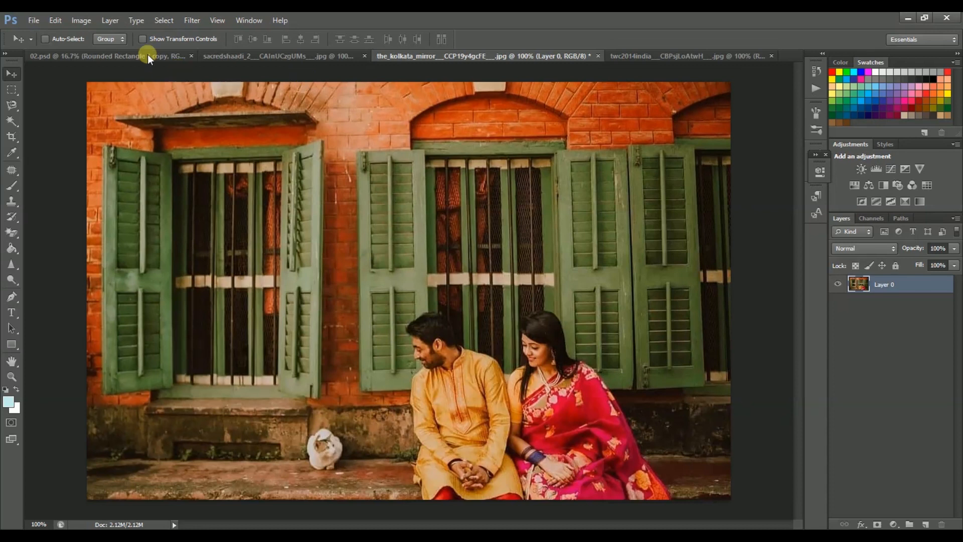
Brighten the photo of the seated couple with a Curves adjustment, mapping input 108 to output 135.
{"action": "left_click", "coordinate": [110, 21]}
{"action": "mouse_move", "coordinate": [80, 20]}
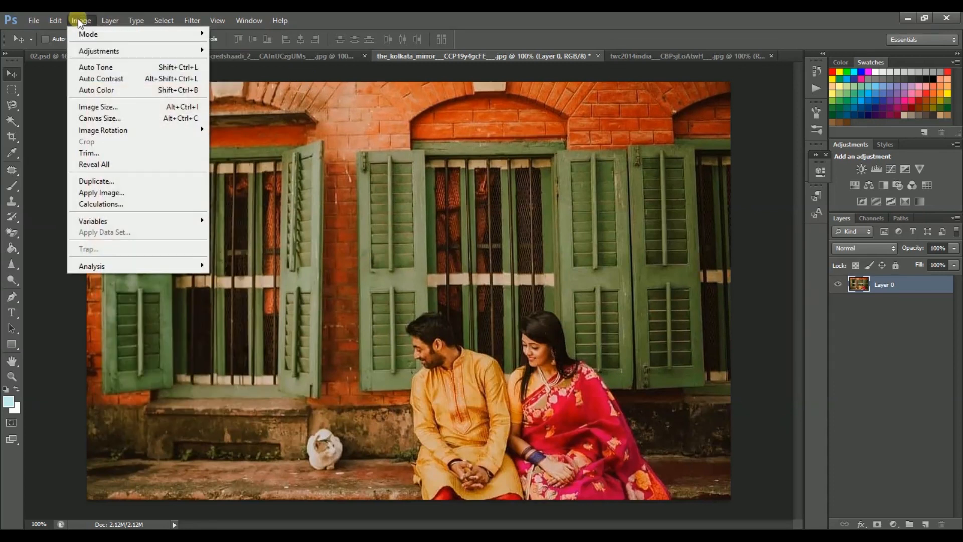
{"action": "mouse_move", "coordinate": [151, 51]}
{"action": "left_click", "coordinate": [213, 74]}
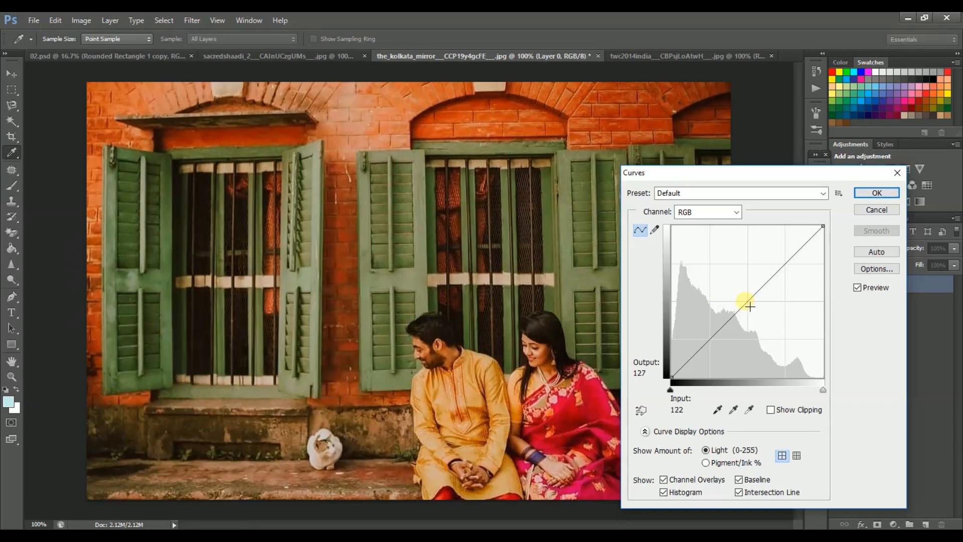
{"action": "left_click_drag", "start_coordinate": [749, 306], "coordinate": [741, 303]}
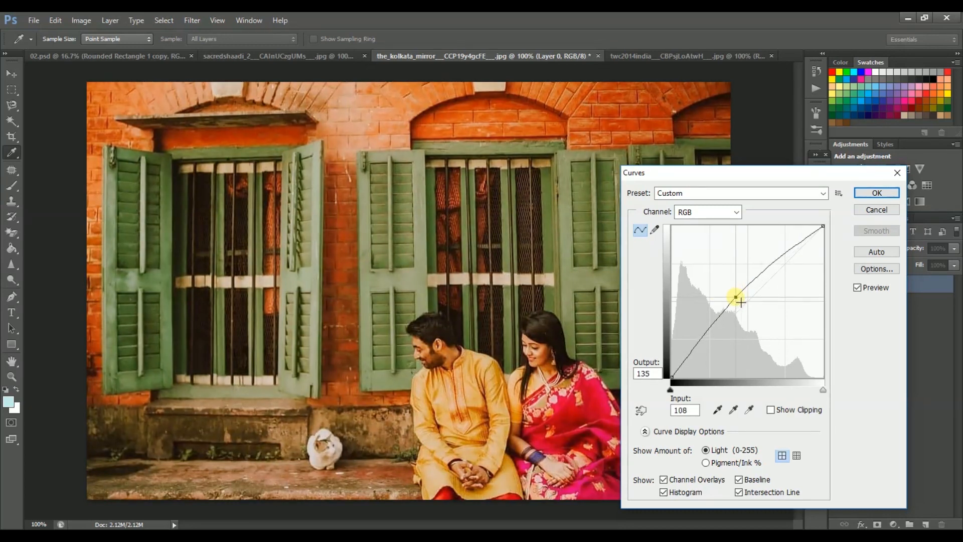
{"action": "left_click", "coordinate": [876, 193]}
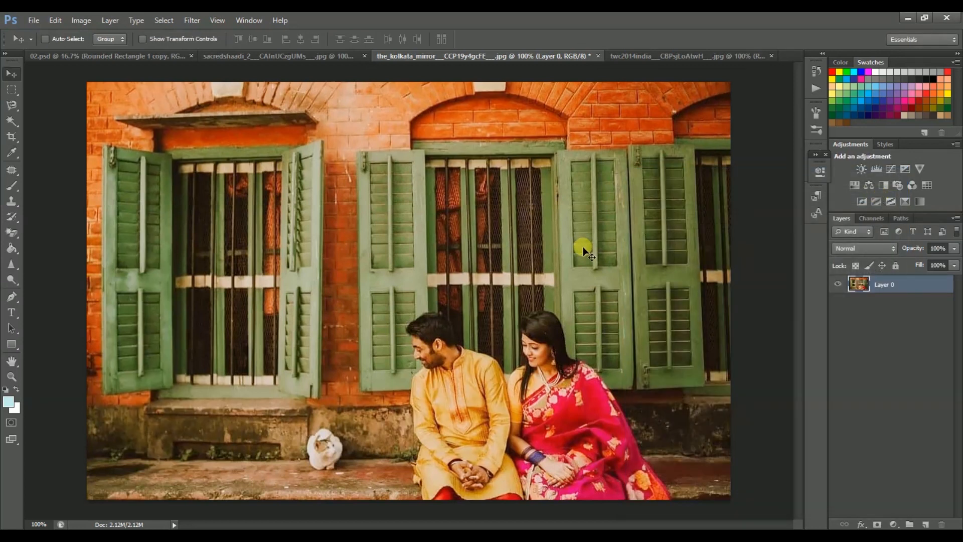
Bring the seated couple photo into 02.psd, enlarge it to cover most of the spread, and position it across the middle.
{"action": "left_click_drag", "start_coordinate": [554, 311], "coordinate": [758, 494]}
{"action": "key", "text": "ctrl+t"}
{"action": "key", "text": "Return"}
{"action": "left_click_drag", "start_coordinate": [679, 404], "coordinate": [606, 326]}
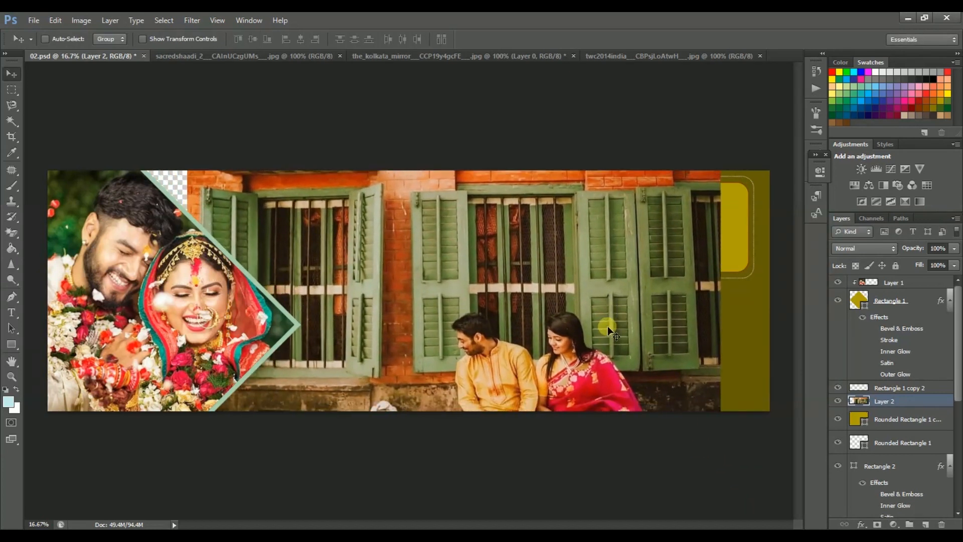
Send the seated couple photo, Layer 2, to the bottom of the layer stack and shift it slightly left and up.
{"action": "key", "text": "ctrl+shift+Delete"}
{"action": "key", "text": "ctrl+z"}
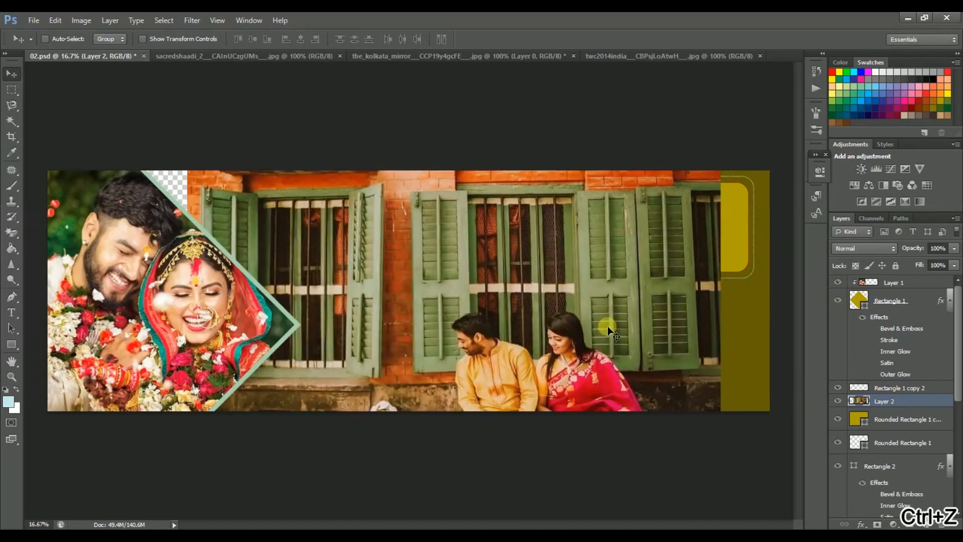
{"action": "key", "text": "ctrl+shift+bracketright"}
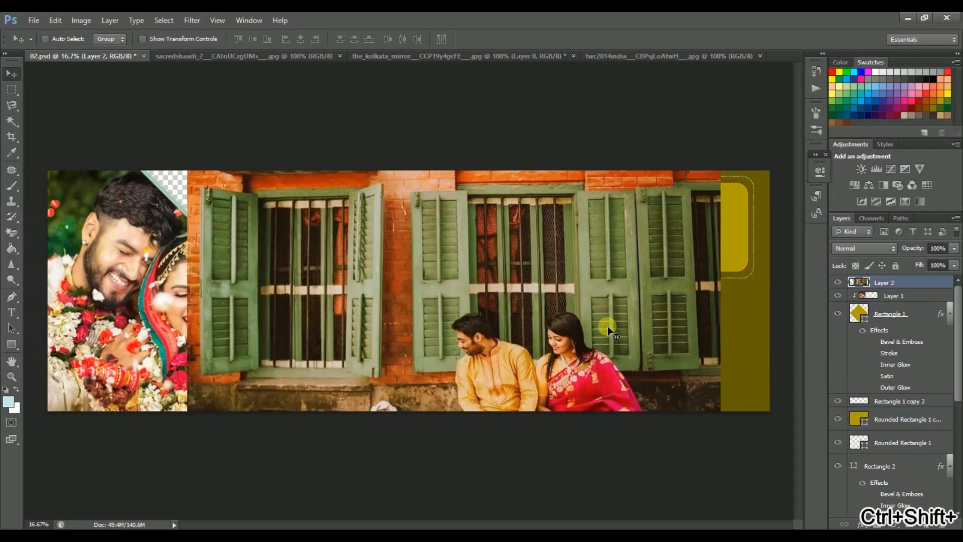
{"action": "key", "text": "ctrl+shift+bracketleft"}
{"action": "left_click_drag", "start_coordinate": [607, 326], "coordinate": [549, 324]}
Enlarge the seated couple photo downward and toward the upper right so it fills the spread's empty area behind the shapes.
{"action": "key", "text": "ctrl+t"}
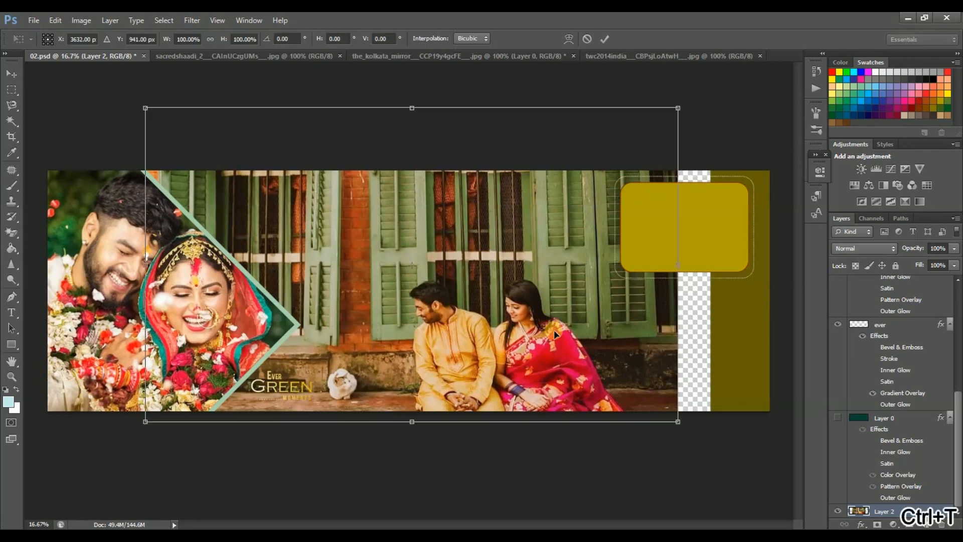
{"action": "left_click_drag", "start_coordinate": [415, 423], "coordinate": [417, 444]}
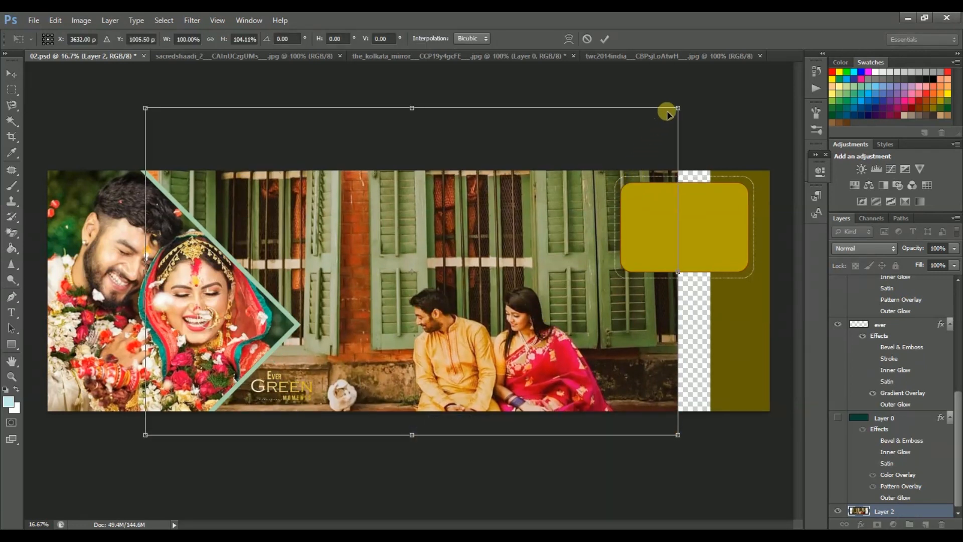
{"action": "left_click_drag", "start_coordinate": [680, 107], "coordinate": [775, 31]}
{"action": "left_click_drag", "start_coordinate": [778, 28], "coordinate": [795, 16]}
{"action": "key", "text": "Return"}
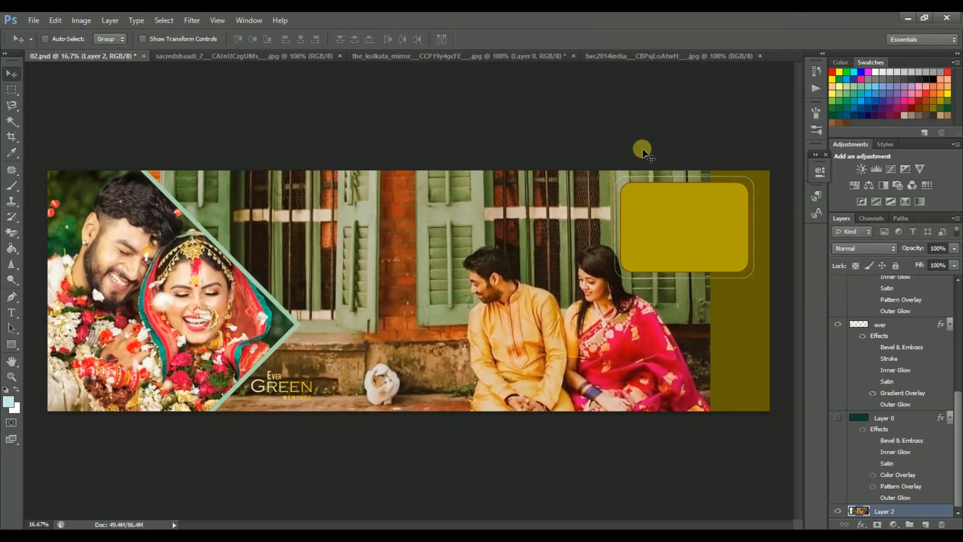
Close the the_kolkata_mirror photo without saving its changes.
{"action": "left_click", "coordinate": [434, 54]}
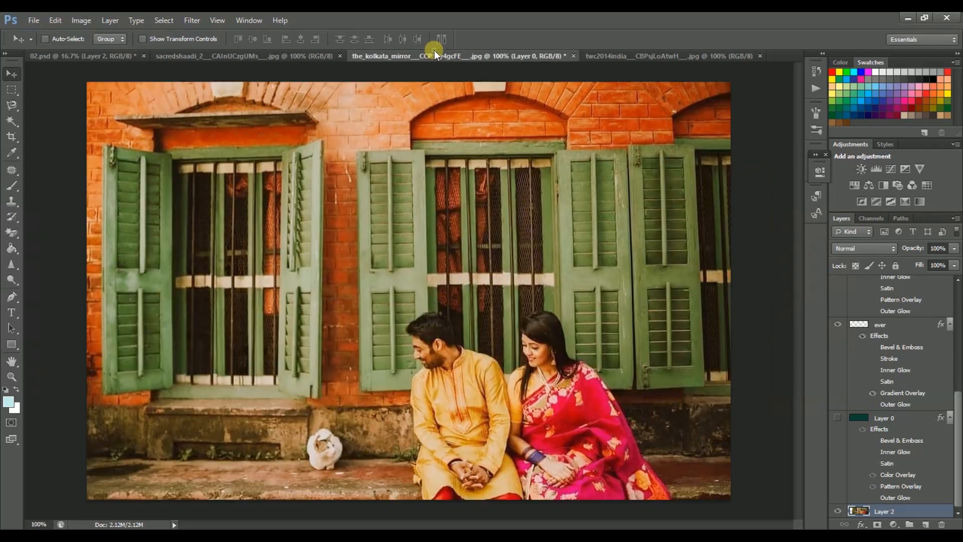
{"action": "left_click", "coordinate": [574, 54]}
{"action": "left_click", "coordinate": [463, 211]}
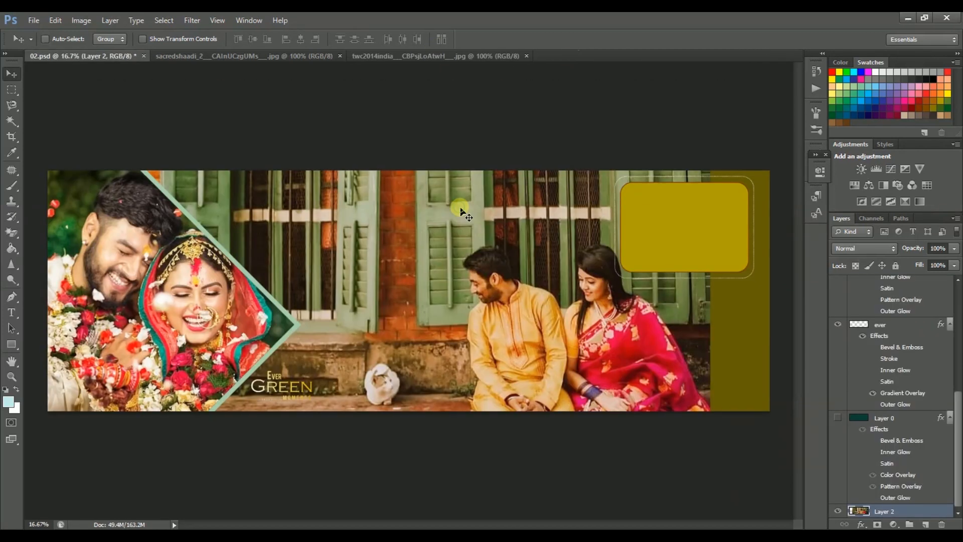
Bring the twc2014india henna hands photo into 02.psd, place it directly above Rounded Rectangle 1 copy, and clip it to that shape.
{"action": "left_click", "coordinate": [463, 54]}
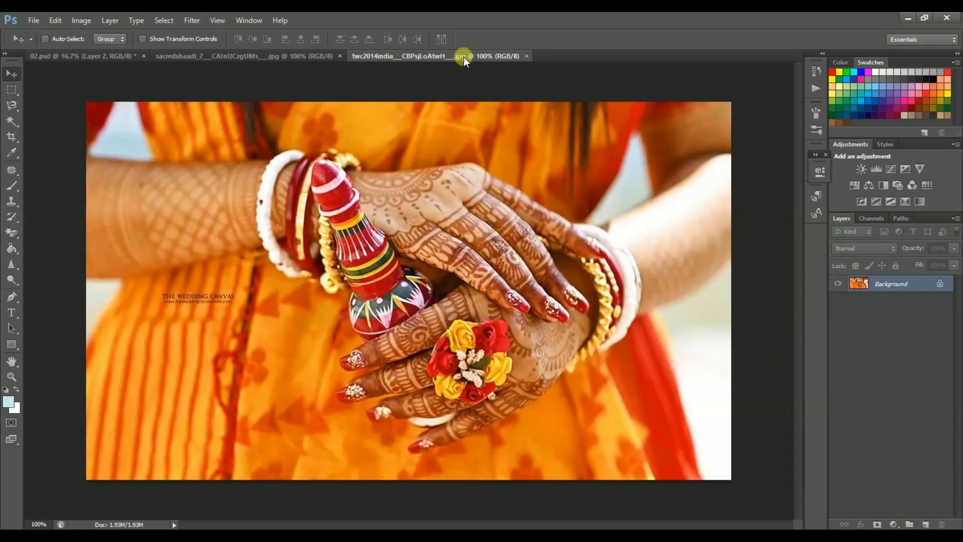
{"action": "left_click_drag", "start_coordinate": [435, 206], "coordinate": [700, 236]}
{"action": "key", "text": "ctrl+shift+bracketright"}
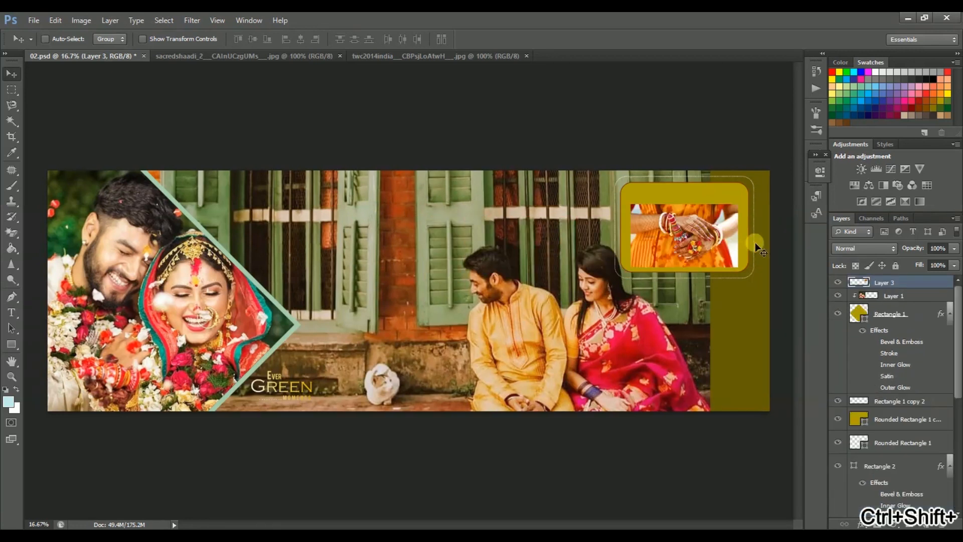
{"action": "left_click_drag", "start_coordinate": [864, 287], "coordinate": [900, 409]}
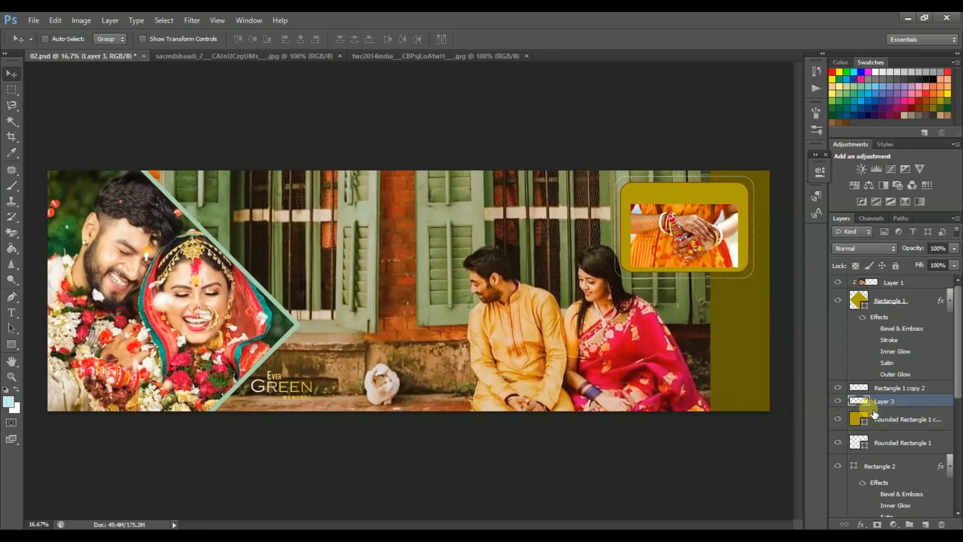
{"action": "right_click", "coordinate": [901, 403]}
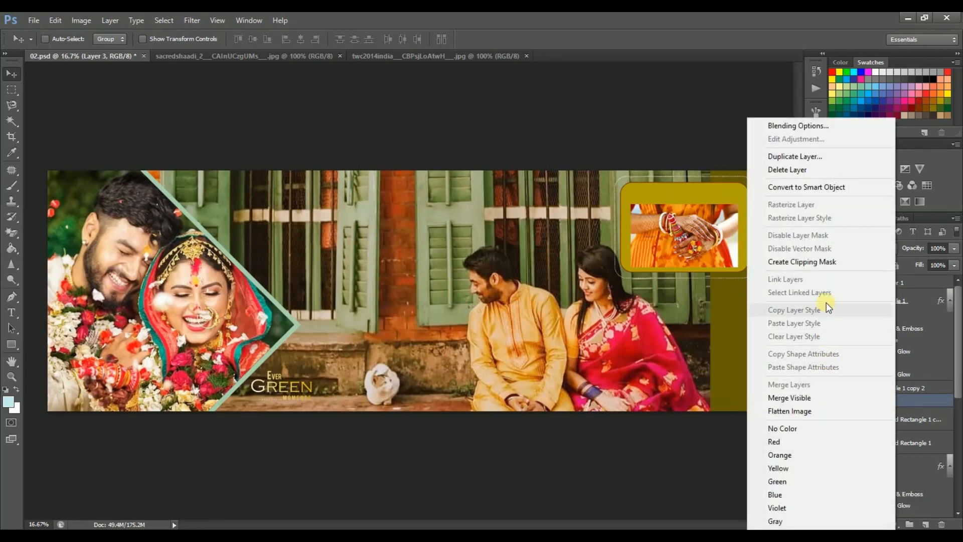
{"action": "left_click", "coordinate": [825, 261]}
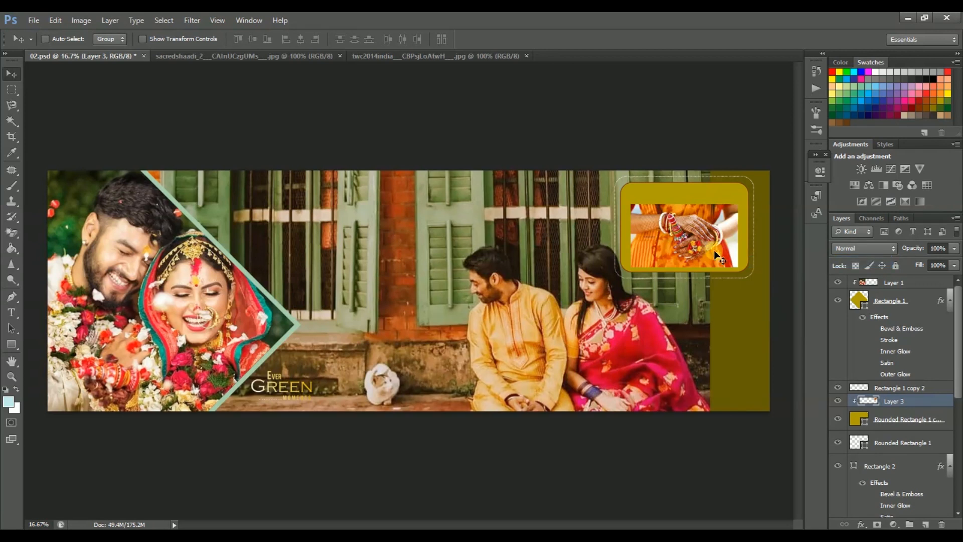
Scale the henna hands photo to 161.94% width and 176.43% height to fill the rounded rectangle, and close its source file.
{"action": "key", "text": "ctrl+t"}
{"action": "left_click_drag", "start_coordinate": [738, 204], "coordinate": [754, 176]}
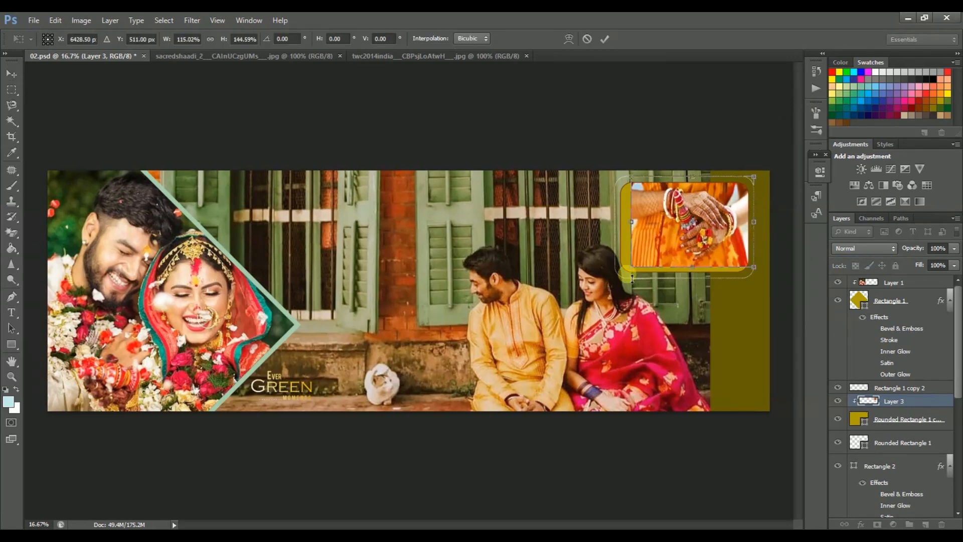
{"action": "left_click_drag", "start_coordinate": [632, 276], "coordinate": [595, 286]}
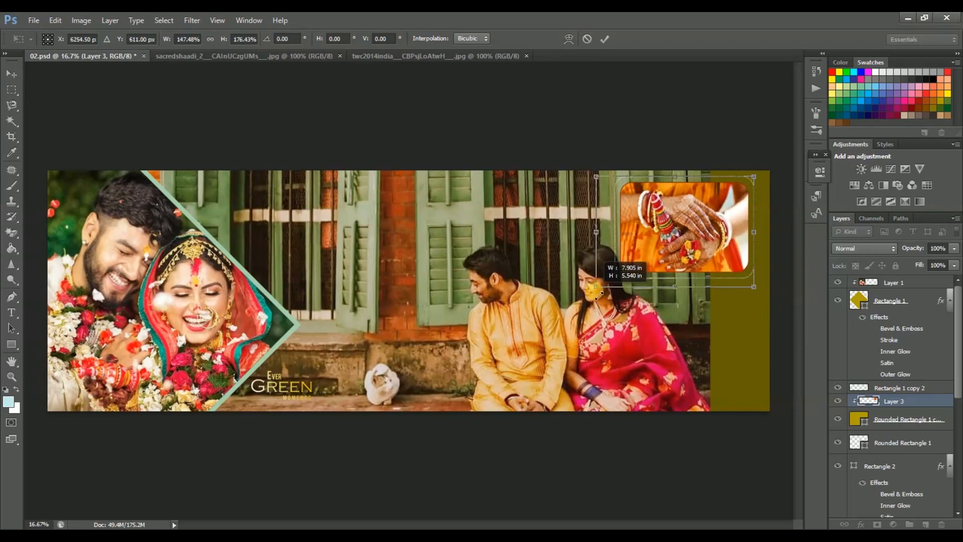
{"action": "left_click_drag", "start_coordinate": [753, 232], "coordinate": [775, 235]}
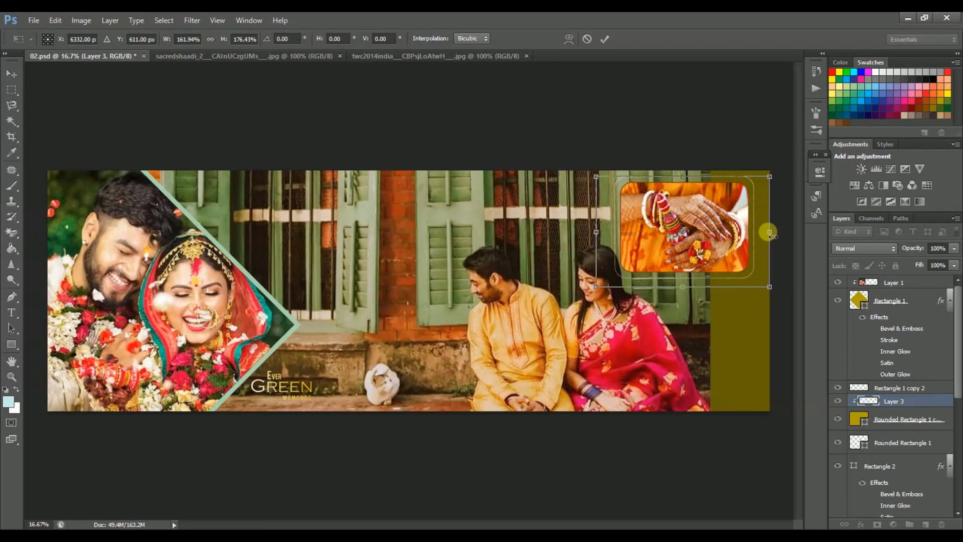
{"action": "key", "text": "Return"}
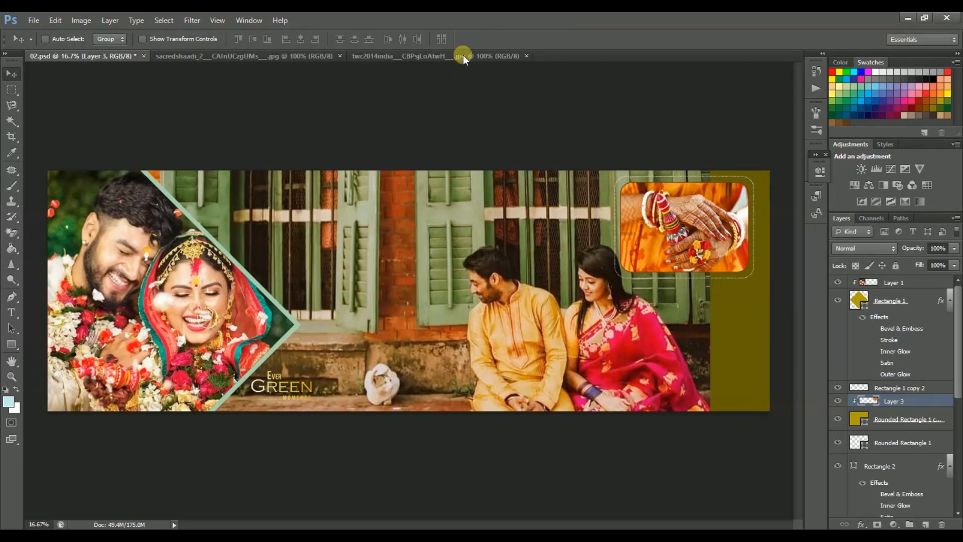
{"action": "left_click", "coordinate": [497, 56]}
{"action": "left_click", "coordinate": [524, 56]}
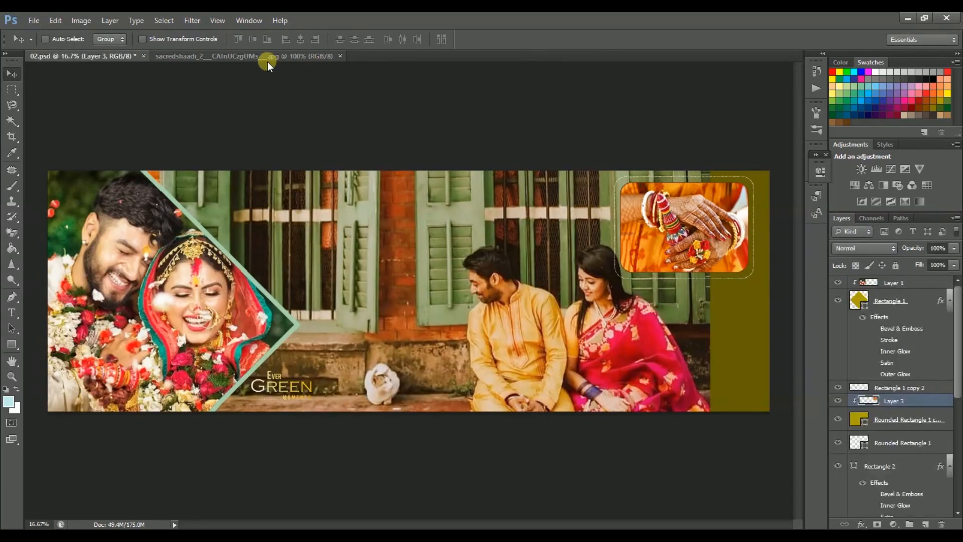
Unlock the background layer of the sacredshaadi_2 couple photo as a normal layer with the default name.
{"action": "left_click", "coordinate": [267, 58]}
{"action": "double_click", "coordinate": [910, 286]}
{"action": "key", "text": "Return"}
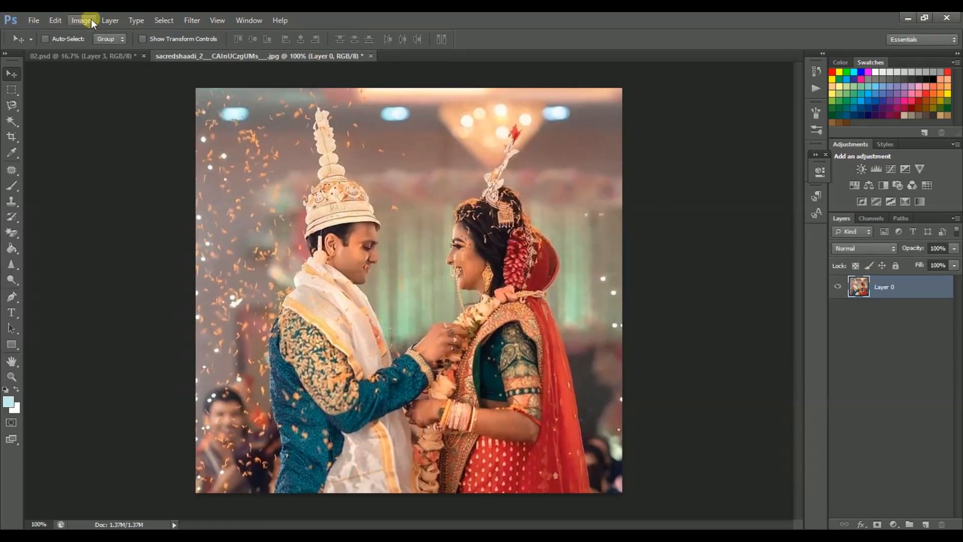
Brighten the sacredshaadi_2 couple photo with a Levels adjustment, setting the white input level to 237.
{"action": "left_click", "coordinate": [92, 20]}
{"action": "mouse_move", "coordinate": [146, 50]}
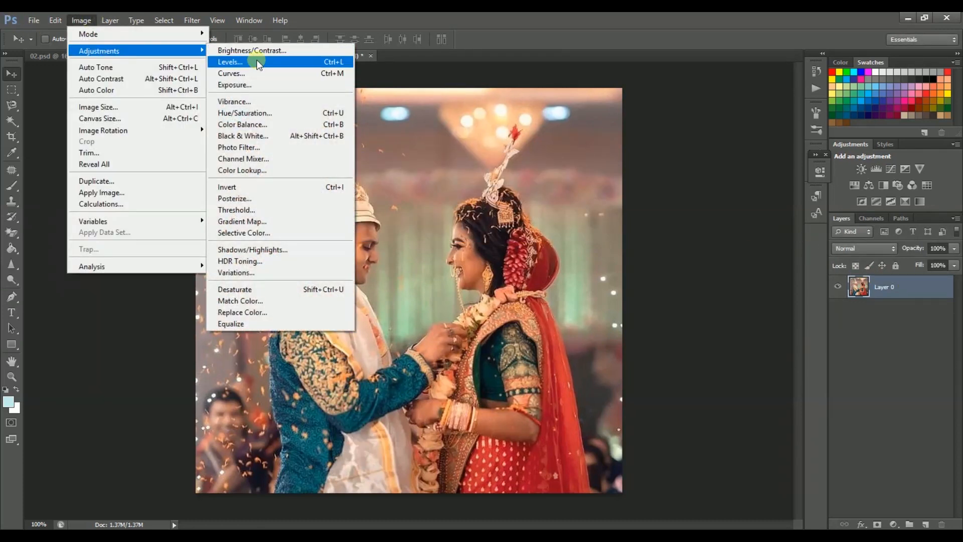
{"action": "left_click", "coordinate": [258, 62]}
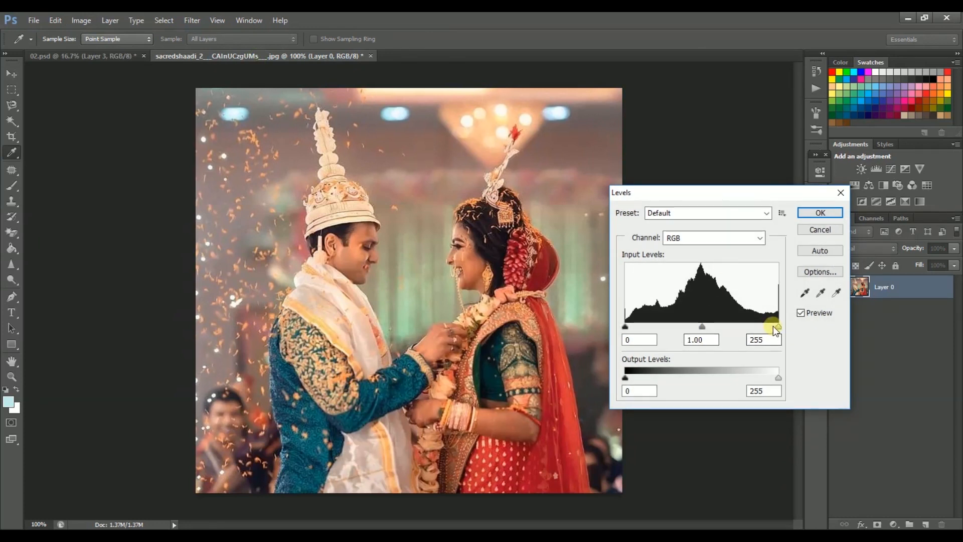
{"action": "left_click_drag", "start_coordinate": [778, 326], "coordinate": [767, 326]}
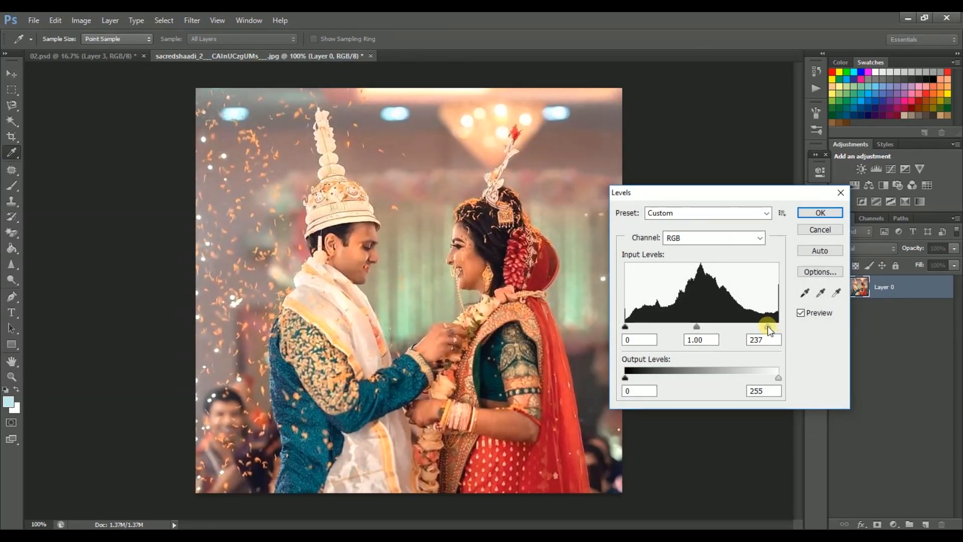
{"action": "left_click", "coordinate": [820, 213]}
{"action": "key", "text": "v"}
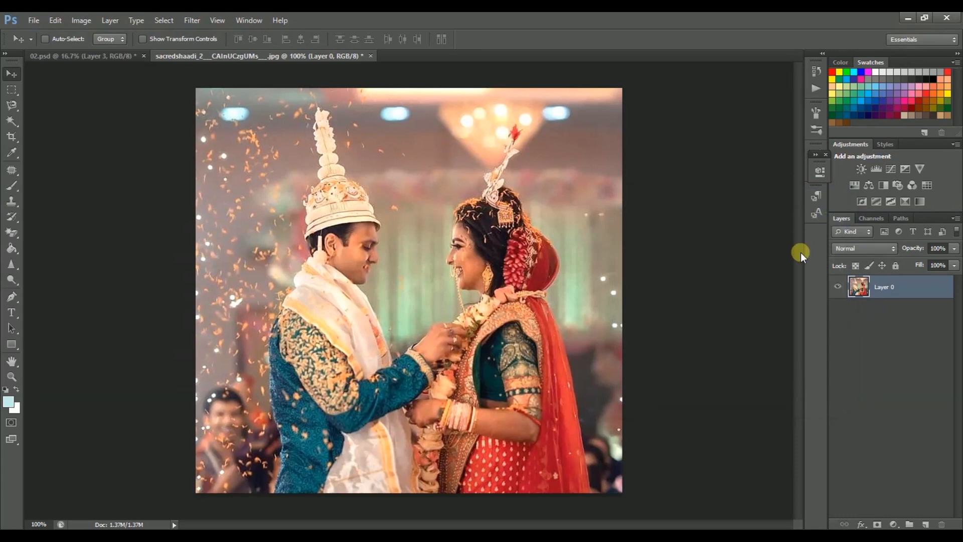
Bring the garlanding couple photo into 02.psd, enlarge it to about 330% width, and place it between the diamond photo and the seated couple.
{"action": "left_click_drag", "start_coordinate": [401, 273], "coordinate": [359, 255]}
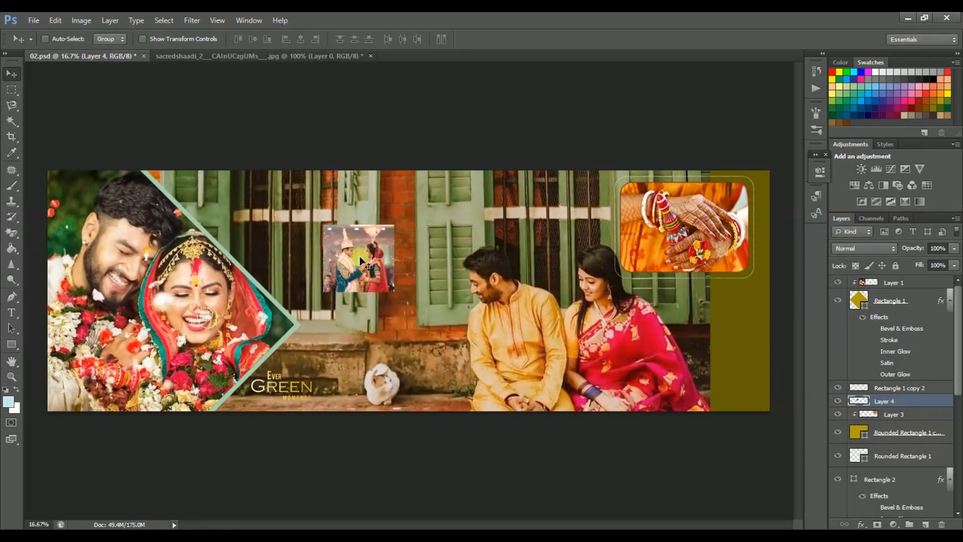
{"action": "key", "text": "ctrl+t"}
{"action": "left_click_drag", "start_coordinate": [395, 292], "coordinate": [556, 438]}
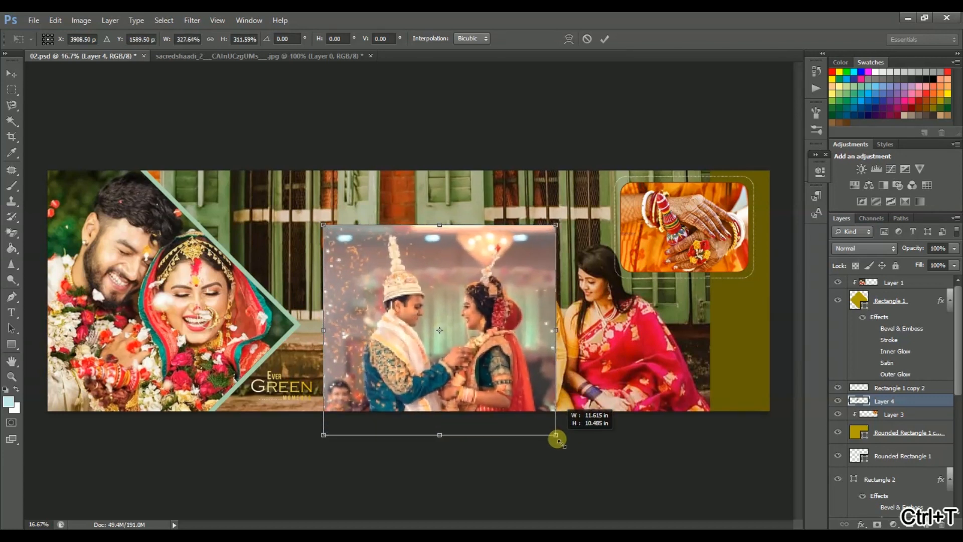
{"action": "key", "text": "Return"}
{"action": "left_click_drag", "start_coordinate": [462, 337], "coordinate": [432, 295]}
{"action": "key", "text": "ctrl+t"}
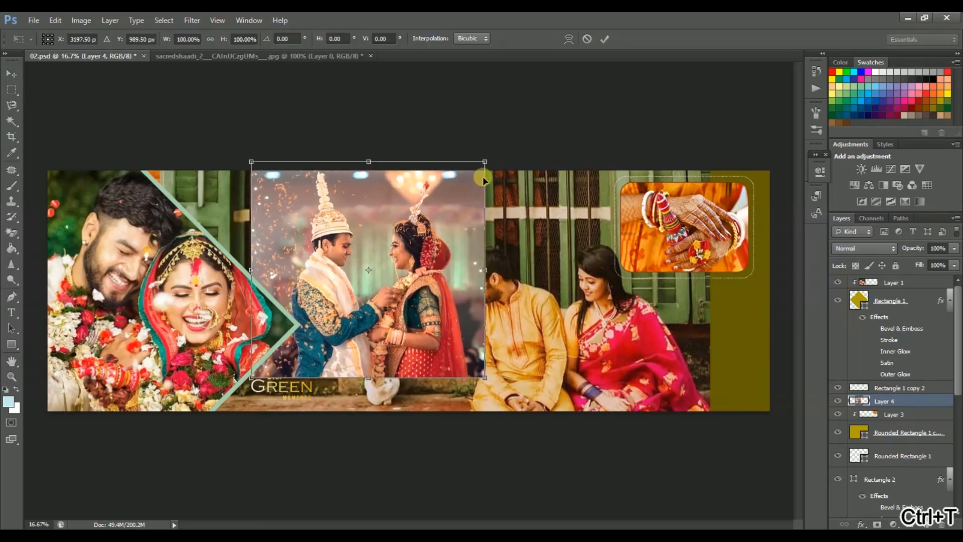
{"action": "key", "text": "Return"}
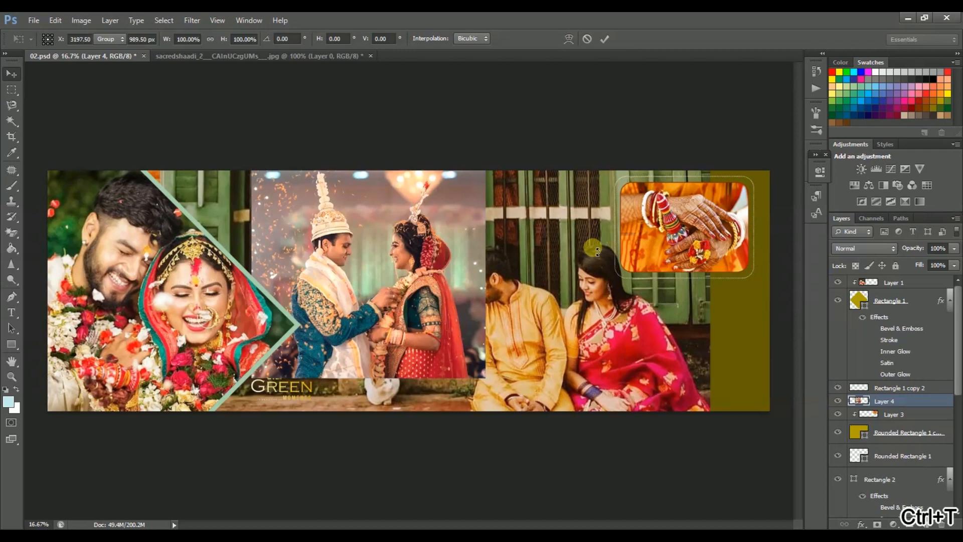
Add a layer mask to Layer 4 and paint black around the garlanding couple with an 800–1000 px textured brush to blend its edges into the background.
{"action": "left_click", "coordinate": [877, 524]}
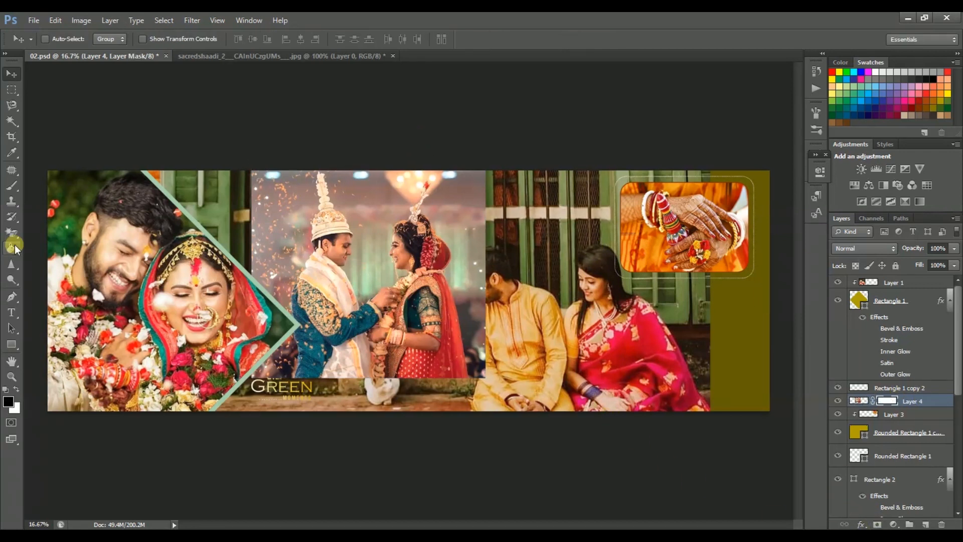
{"action": "left_click", "coordinate": [11, 185]}
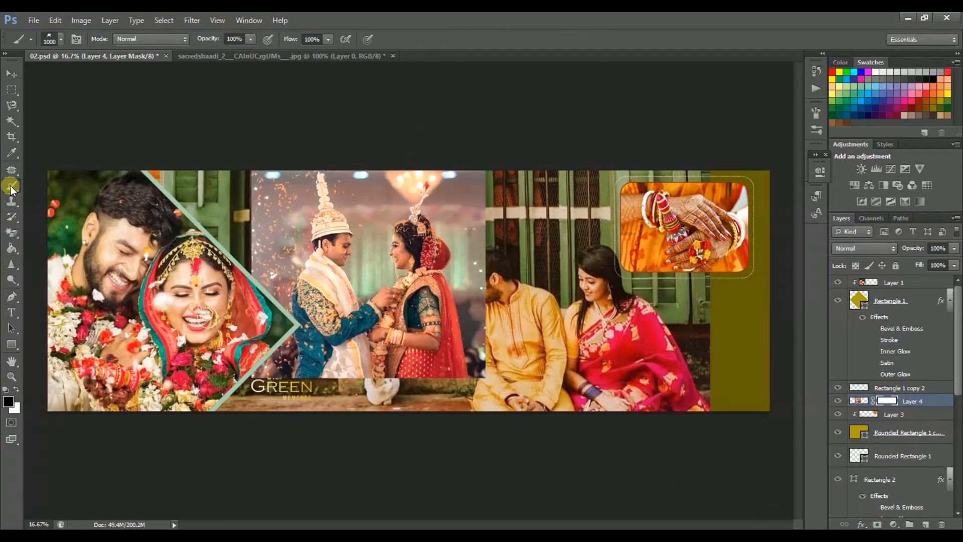
{"action": "left_click", "coordinate": [62, 40]}
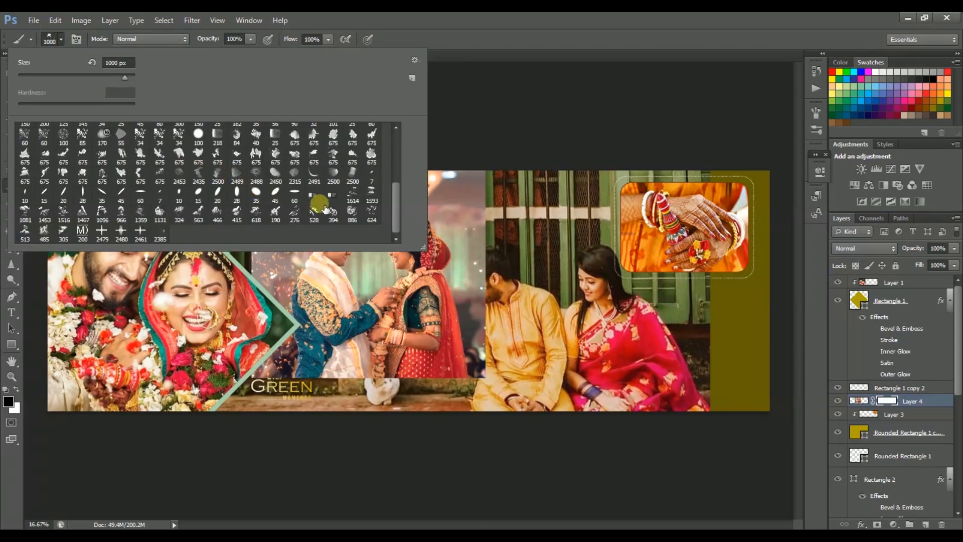
{"action": "left_click", "coordinate": [496, 102]}
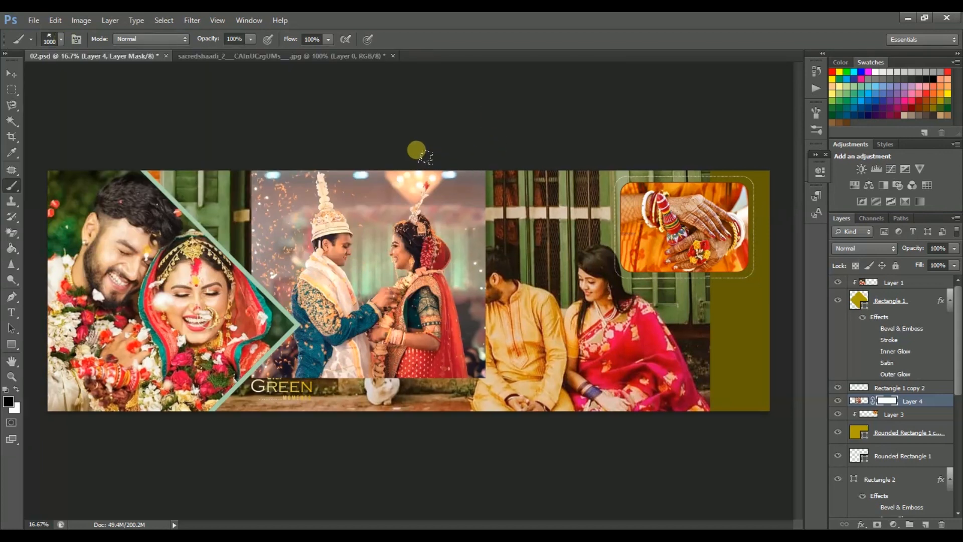
{"action": "mouse_move", "coordinate": [258, 183]}
{"action": "left_mouse_down"}
{"action": "mouse_move", "coordinate": [265, 196]}
{"action": "mouse_move", "coordinate": [279, 168]}
{"action": "mouse_move", "coordinate": [368, 138]}
{"action": "mouse_move", "coordinate": [378, 155]}
{"action": "mouse_move", "coordinate": [436, 163]}
{"action": "mouse_move", "coordinate": [509, 196]}
{"action": "mouse_move", "coordinate": [512, 226]}
{"action": "mouse_move", "coordinate": [506, 196]}
{"action": "mouse_move", "coordinate": [493, 203]}
{"action": "mouse_move", "coordinate": [476, 185]}
{"action": "mouse_move", "coordinate": [536, 331]}
{"action": "mouse_move", "coordinate": [482, 281]}
{"action": "mouse_move", "coordinate": [493, 256]}
{"action": "mouse_move", "coordinate": [474, 216]}
{"action": "mouse_move", "coordinate": [511, 248]}
{"action": "mouse_move", "coordinate": [503, 301]}
{"action": "mouse_move", "coordinate": [474, 321]}
{"action": "mouse_move", "coordinate": [513, 358]}
{"action": "mouse_move", "coordinate": [479, 394]}
{"action": "mouse_move", "coordinate": [474, 373]}
{"action": "mouse_move", "coordinate": [516, 327]}
{"action": "left_mouse_up"}
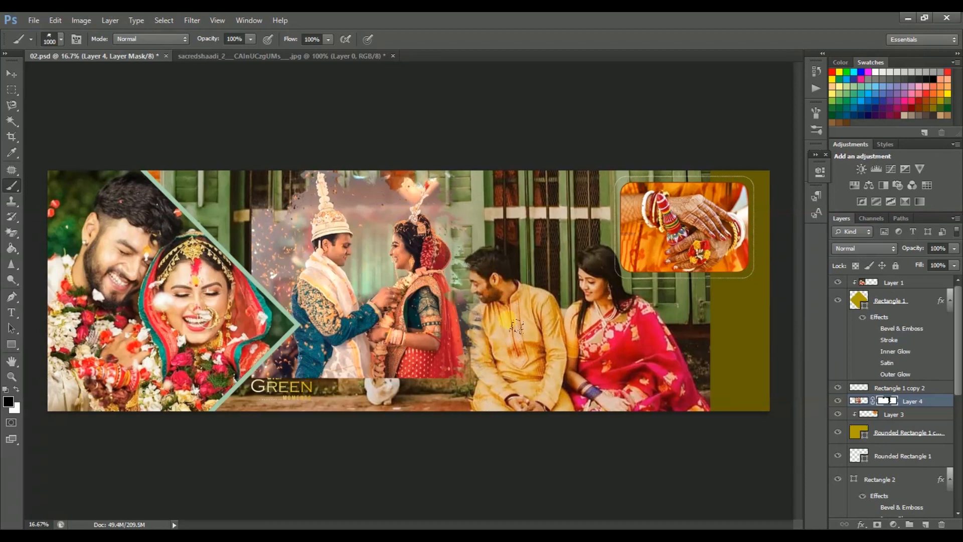
{"action": "mouse_move", "coordinate": [309, 389]}
{"action": "left_mouse_down"}
{"action": "mouse_move", "coordinate": [296, 366]}
{"action": "mouse_move", "coordinate": [269, 387]}
{"action": "mouse_move", "coordinate": [256, 376]}
{"action": "mouse_move", "coordinate": [246, 318]}
{"action": "mouse_move", "coordinate": [249, 307]}
{"action": "mouse_move", "coordinate": [257, 368]}
{"action": "mouse_move", "coordinate": [250, 314]}
{"action": "mouse_move", "coordinate": [261, 220]}
{"action": "mouse_move", "coordinate": [260, 254]}
{"action": "mouse_move", "coordinate": [278, 217]}
{"action": "mouse_move", "coordinate": [275, 262]}
{"action": "mouse_move", "coordinate": [294, 196]}
{"action": "mouse_move", "coordinate": [286, 178]}
{"action": "mouse_move", "coordinate": [315, 160]}
{"action": "mouse_move", "coordinate": [354, 167]}
{"action": "mouse_move", "coordinate": [401, 156]}
{"action": "mouse_move", "coordinate": [409, 194]}
{"action": "mouse_move", "coordinate": [385, 189]}
{"action": "left_mouse_up"}
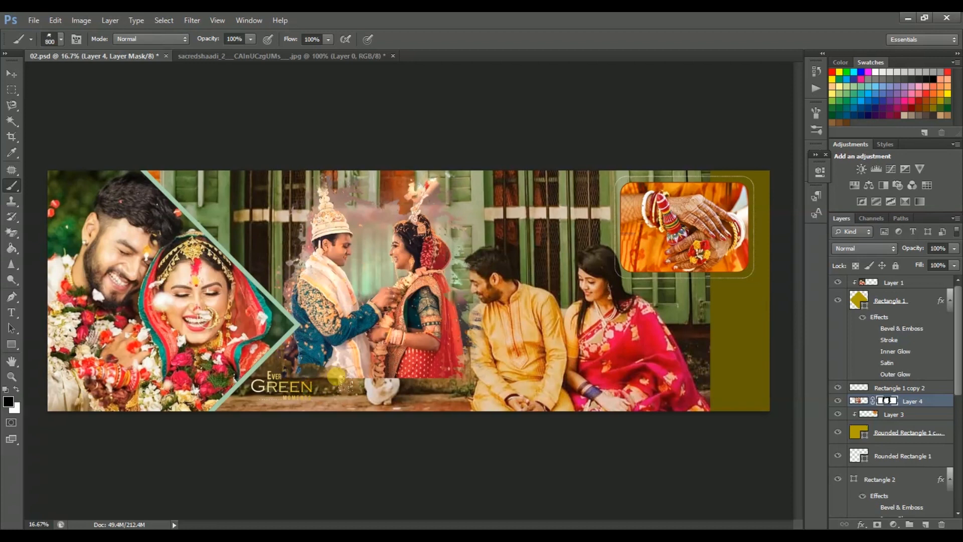
{"action": "left_click", "coordinate": [347, 379]}
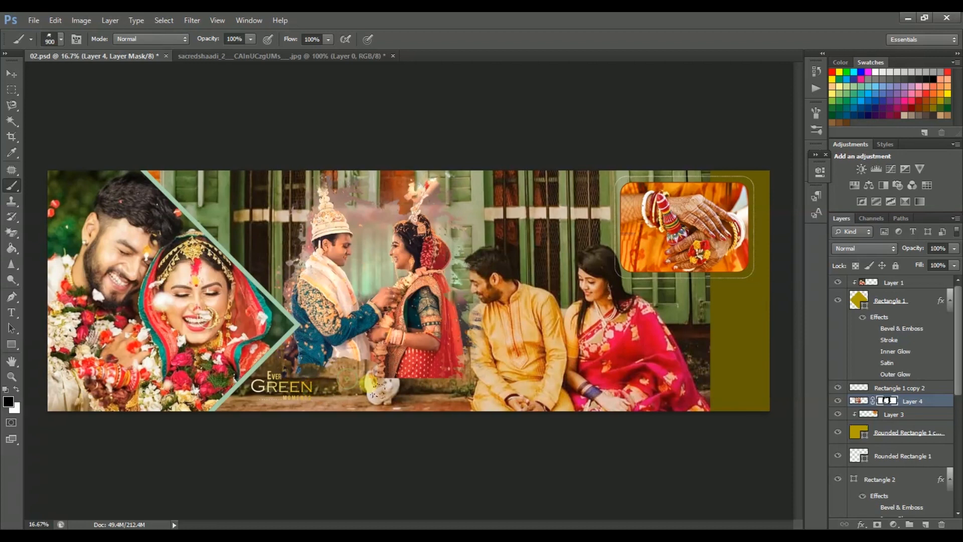
{"action": "mouse_move", "coordinate": [307, 388]}
{"action": "left_mouse_down"}
{"action": "mouse_move", "coordinate": [464, 389]}
{"action": "mouse_move", "coordinate": [474, 371]}
{"action": "mouse_move", "coordinate": [452, 388]}
{"action": "mouse_move", "coordinate": [406, 397]}
{"action": "mouse_move", "coordinate": [481, 368]}
{"action": "mouse_move", "coordinate": [480, 321]}
{"action": "mouse_move", "coordinate": [512, 216]}
{"action": "mouse_move", "coordinate": [512, 236]}
{"action": "left_mouse_up"}
Shrink the masked garlanding couple photo slightly and move it up toward the diamond photo.
{"action": "left_click", "coordinate": [11, 74]}
{"action": "key", "text": "ctrl+t"}
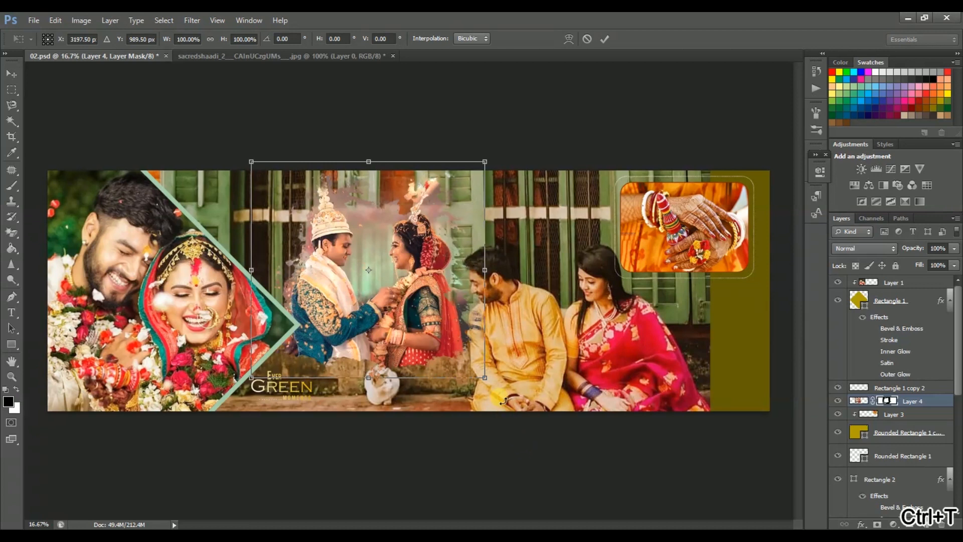
{"action": "left_click_drag", "start_coordinate": [492, 381], "coordinate": [466, 359]}
{"action": "key", "text": "Return"}
{"action": "left_click_drag", "start_coordinate": [386, 299], "coordinate": [367, 287]}
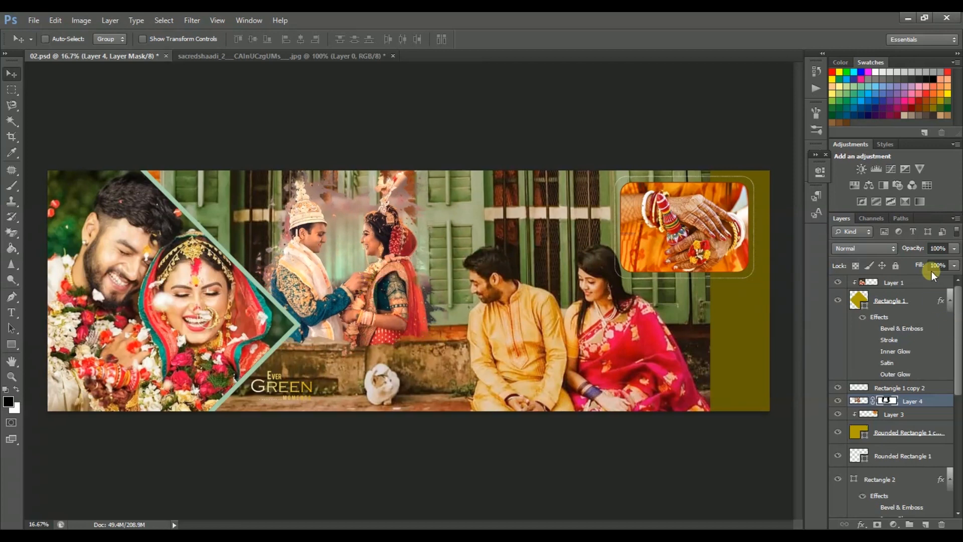
Try lowering Layer 4's opacity to 84%, and undo the opacity changes.
{"action": "left_click", "coordinate": [953, 249]}
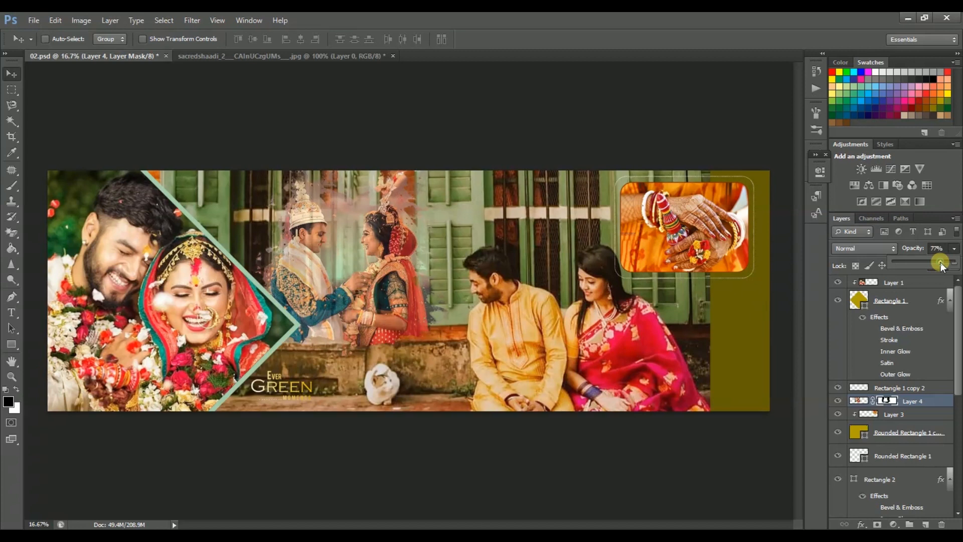
{"action": "left_click_drag", "start_coordinate": [945, 261], "coordinate": [946, 261]}
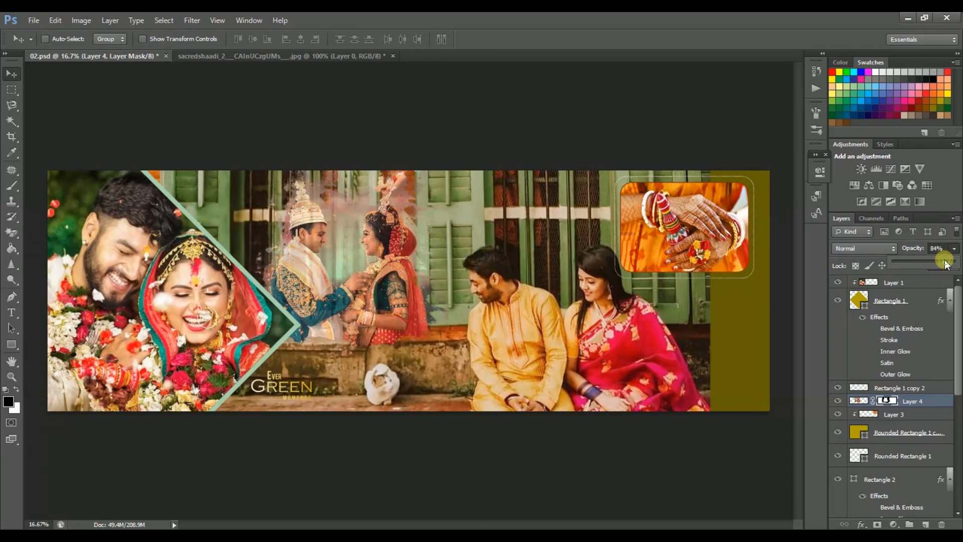
{"action": "left_click", "coordinate": [694, 458]}
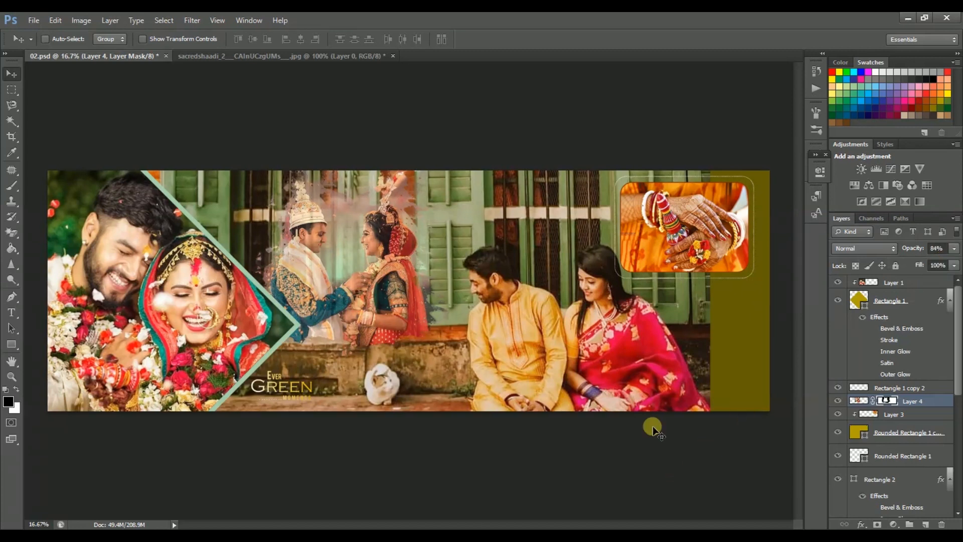
{"action": "key", "text": "ctrl+z"}
{"action": "key", "text": "ctrl+alt+z"}
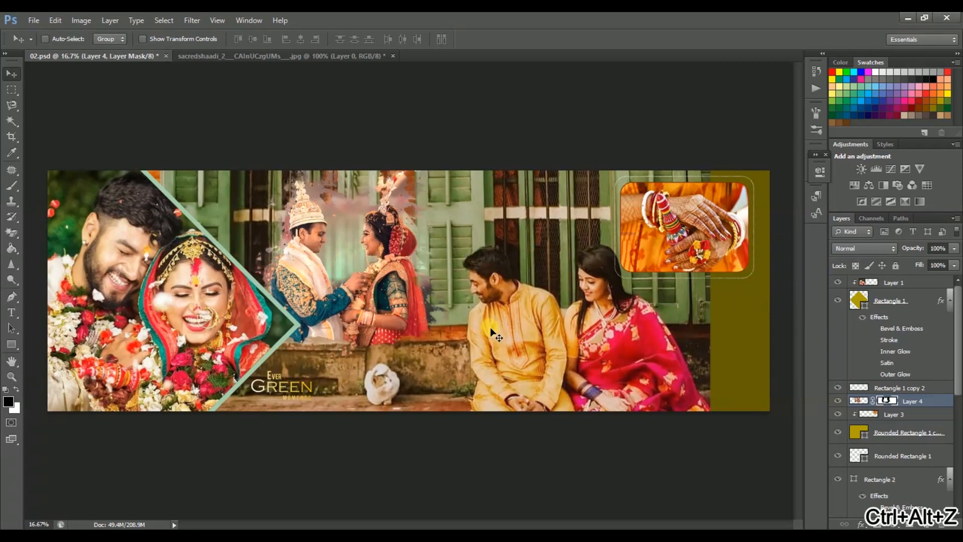
Enlarge the garlanding couple photo to about 113% width and 111% height, and nudge it slightly upward.
{"action": "key", "text": "ctrl+t"}
{"action": "left_click_drag", "start_coordinate": [452, 354], "coordinate": [480, 378]}
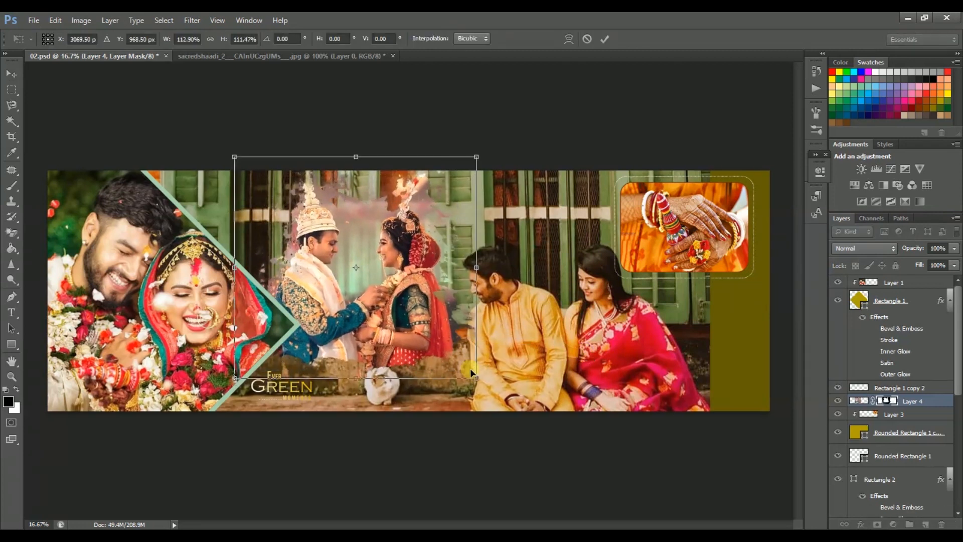
{"action": "key", "text": "Return"}
{"action": "left_click_drag", "start_coordinate": [406, 264], "coordinate": [406, 258]}
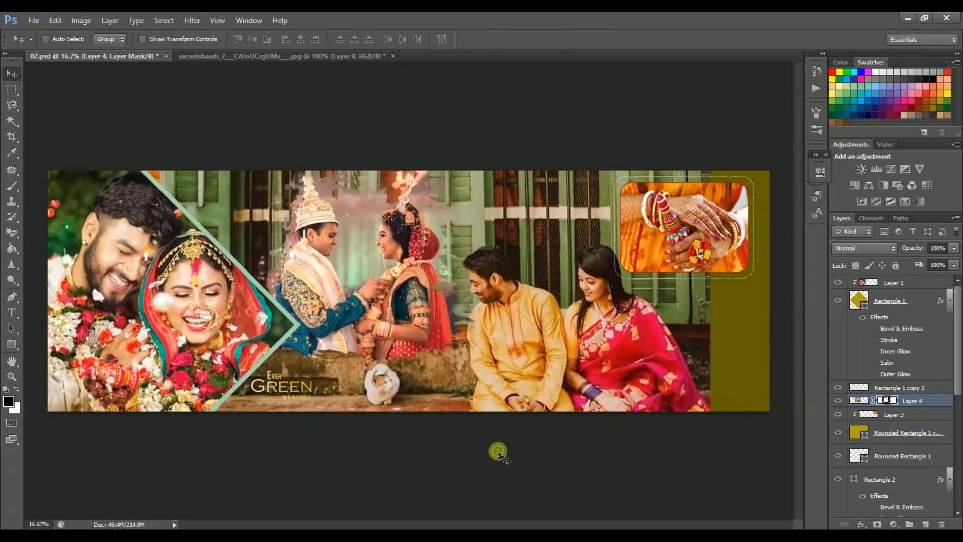